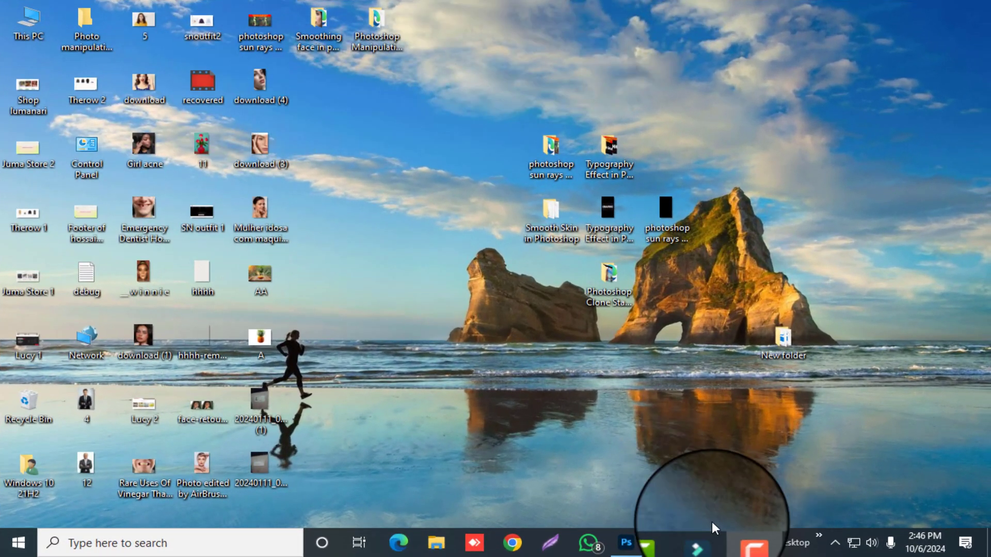
- Switch to Photoshop, make the Hue/Saturation 1 apple layer visible and duplicate it
click(624, 475)
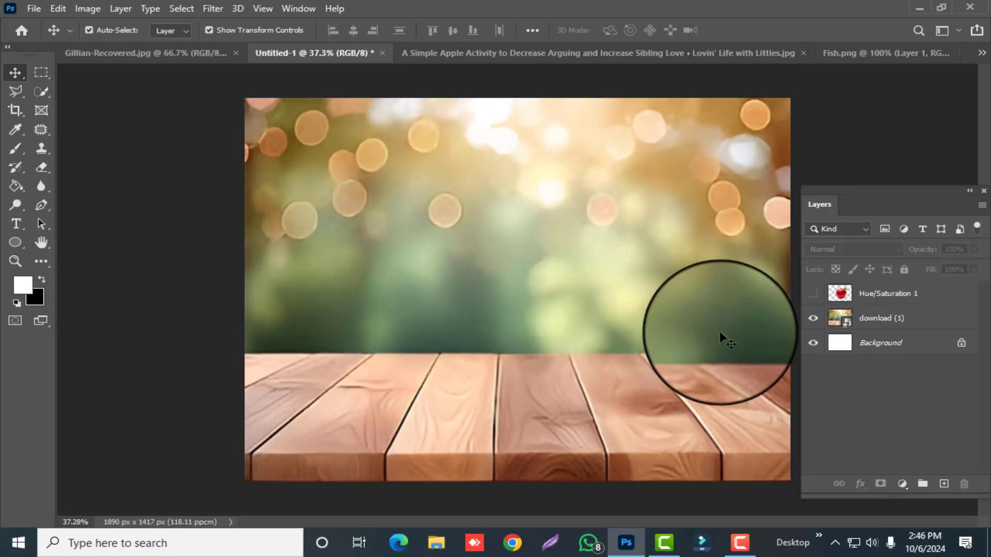
click(813, 293)
drag(874, 294, 944, 484)
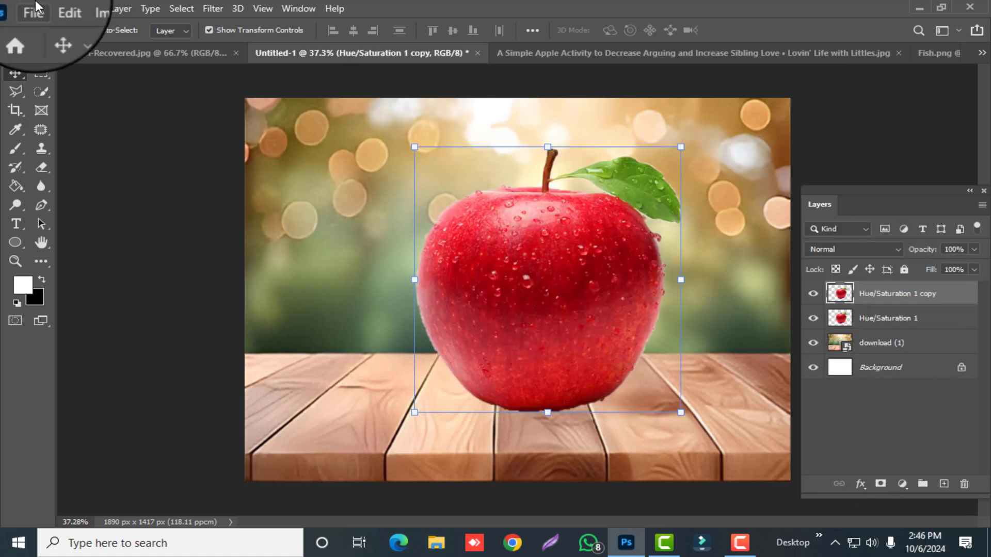
- Desaturate the apple copy and set its blend mode to Screen, with the original apple layer hidden
click(88, 9)
mouse_move(197, 41)
click(343, 326)
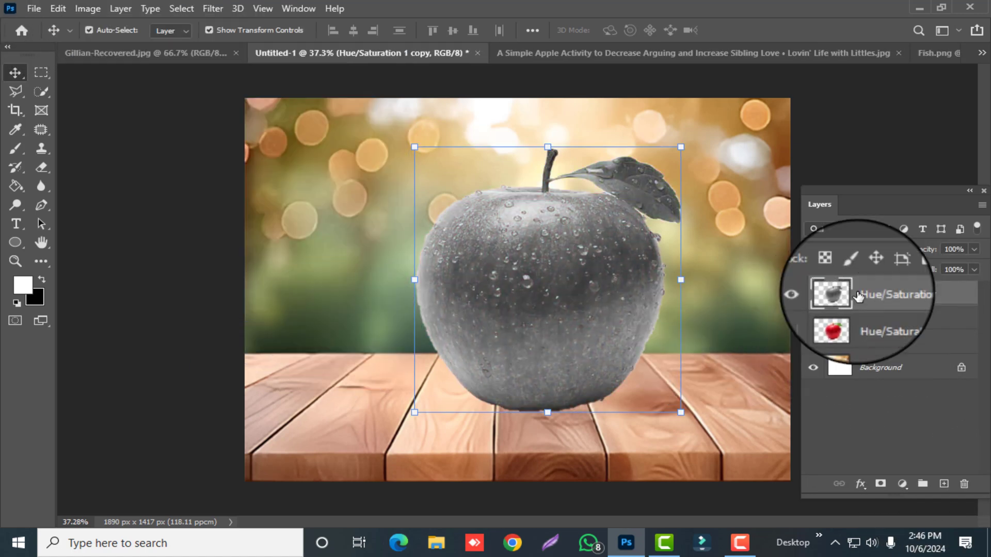
click(854, 250)
click(884, 292)
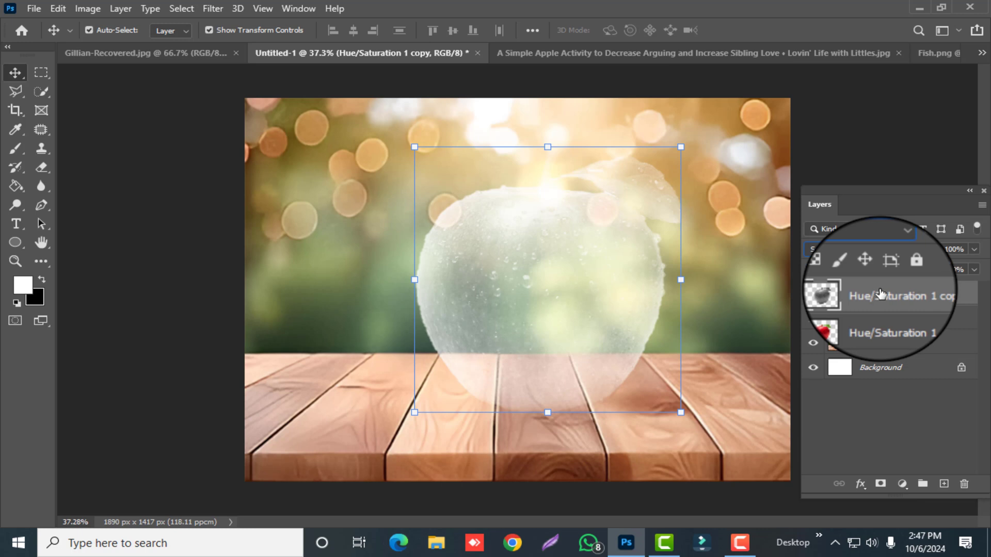
- Apply Levels to the apple copy, setting black input to 101 and lowering the white input so only bright highlights remain
key(ctrl+l)
drag(104, 242, 180, 241)
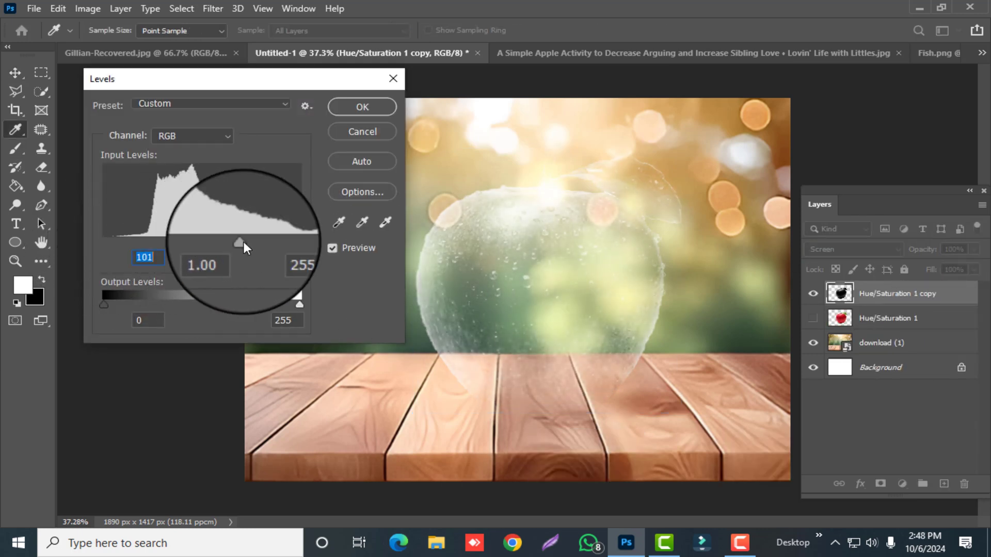
drag(244, 241, 219, 242)
drag(302, 241, 231, 242)
click(356, 109)
- Show the red apple layer again, add a layer mask and paint black with a 200 px brush over its upper body, sparing stem and leaf
click(813, 318)
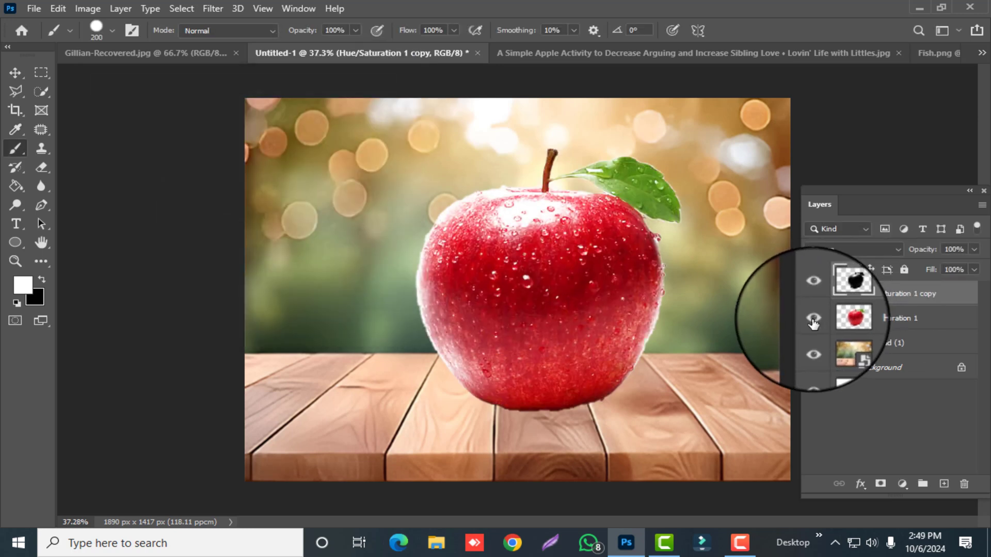
click(888, 320)
click(879, 483)
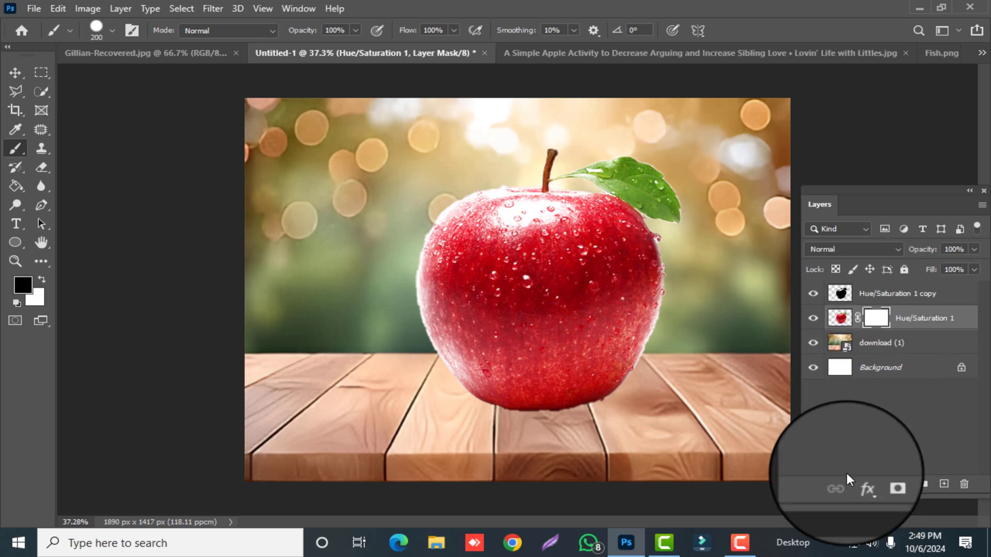
key(x)
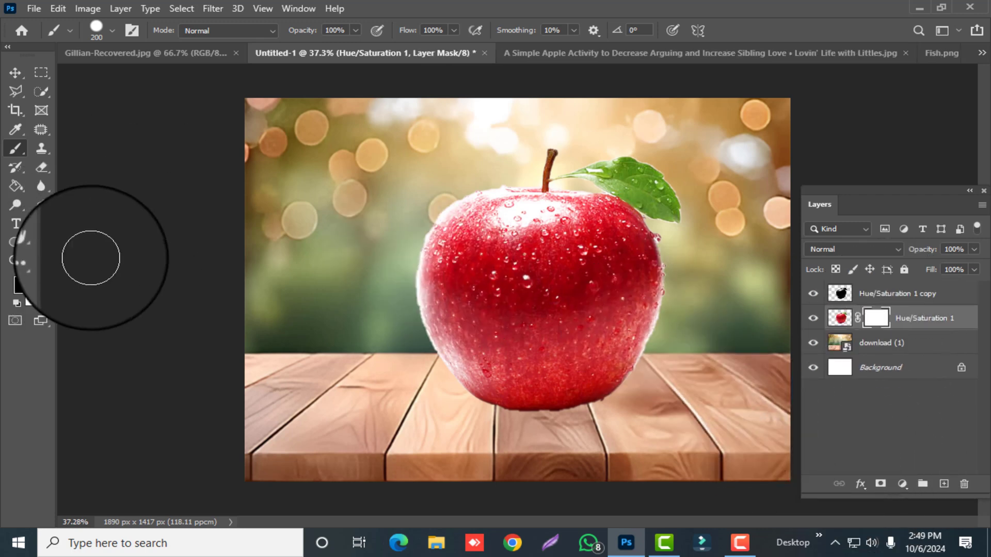
mouse_move(491, 243)
mouse_down()
mouse_move(556, 257)
mouse_move(452, 288)
mouse_move(609, 272)
mouse_move(509, 243)
mouse_move(609, 265)
mouse_move(611, 249)
mouse_move(555, 219)
mouse_move(489, 225)
mouse_move(457, 239)
mouse_move(444, 296)
mouse_move(636, 304)
mouse_move(636, 251)
mouse_move(602, 219)
mouse_move(493, 216)
mouse_move(462, 234)
mouse_move(450, 290)
mouse_move(633, 308)
mouse_move(444, 315)
mouse_move(630, 315)
mouse_move(493, 308)
mouse_up()
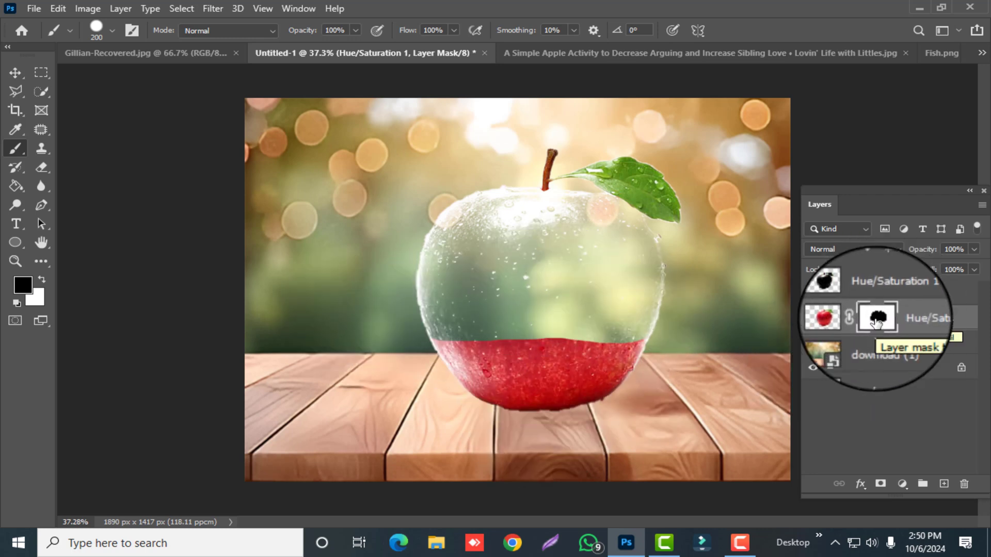
- Bring the selected apple slice from the Simple Apple Activity document into the Untitled-1 composition
click(568, 53)
key(v)
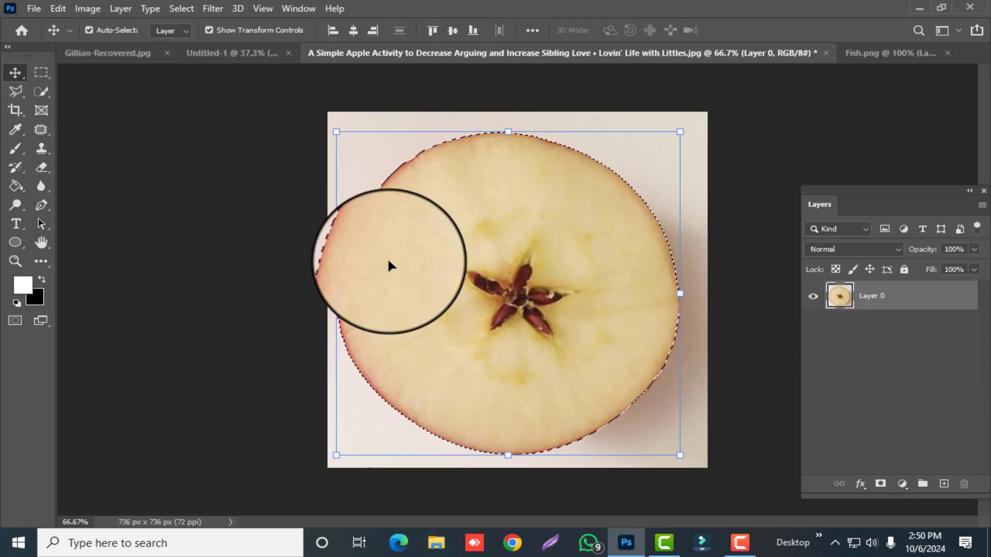
drag(387, 258, 568, 330)
- Scale and flatten the apple slice to about 112% width and 28% height so it fits the red half's cut surface
drag(457, 323, 427, 326)
drag(539, 412, 537, 364)
drag(539, 232, 539, 290)
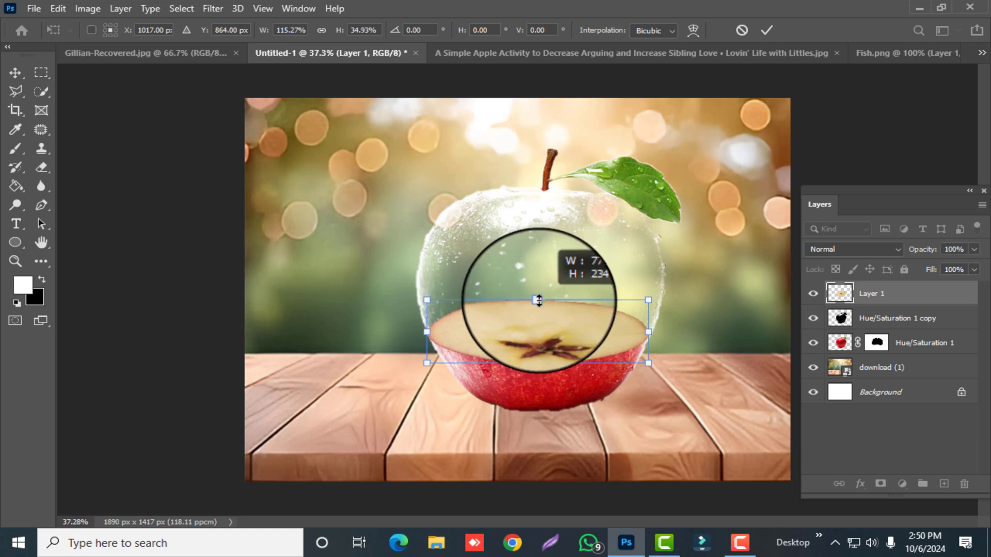
drag(432, 334, 429, 334)
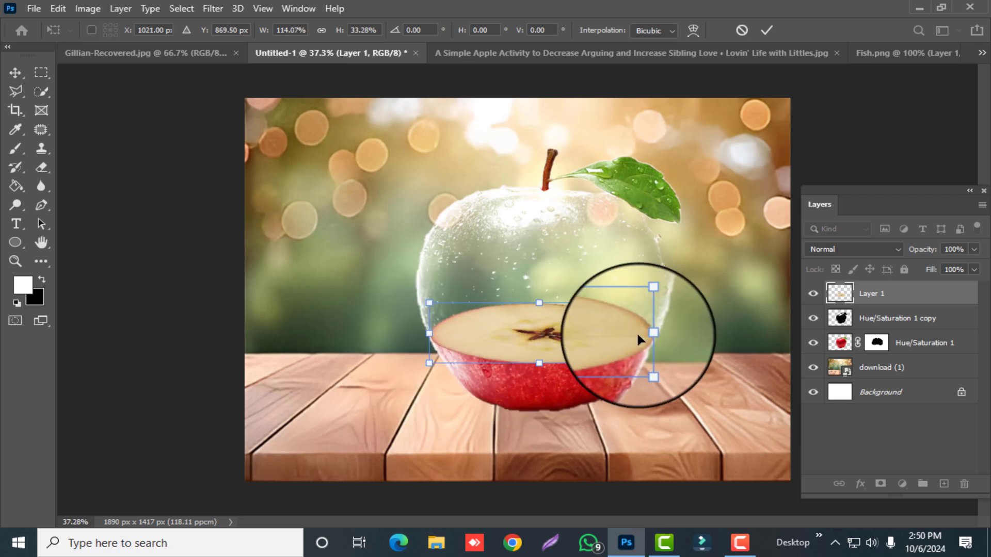
drag(643, 336, 648, 334)
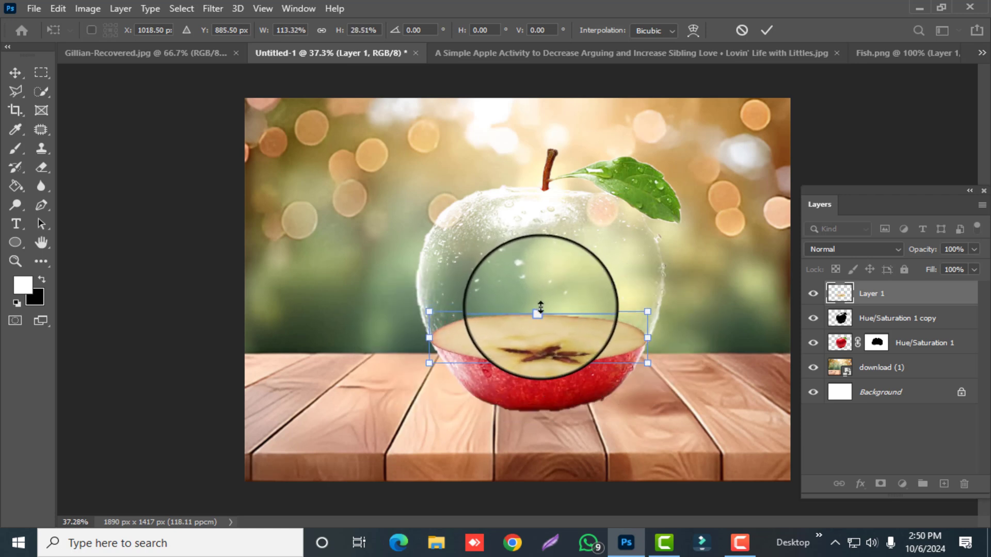
drag(431, 363, 433, 363)
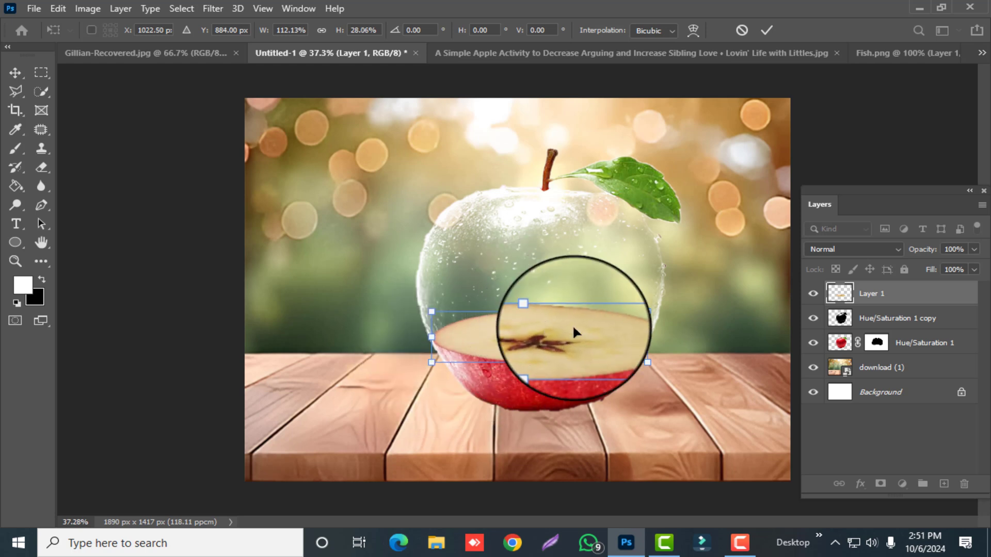
key(Return)
- Fine-tune the apple slice with a slight rotation of about -0.8° and move its layer below Hue/Saturation 1 copy
click(857, 294)
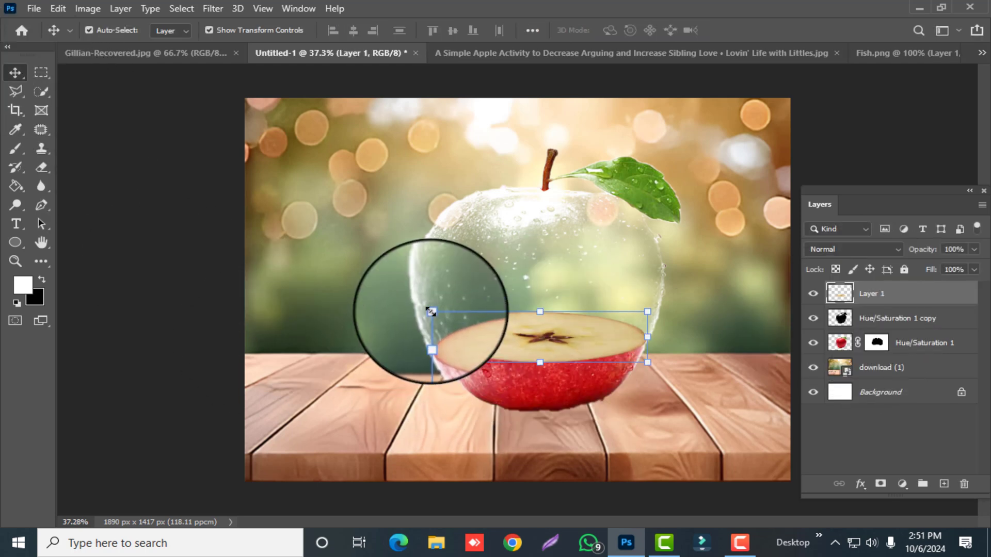
drag(652, 299, 651, 299)
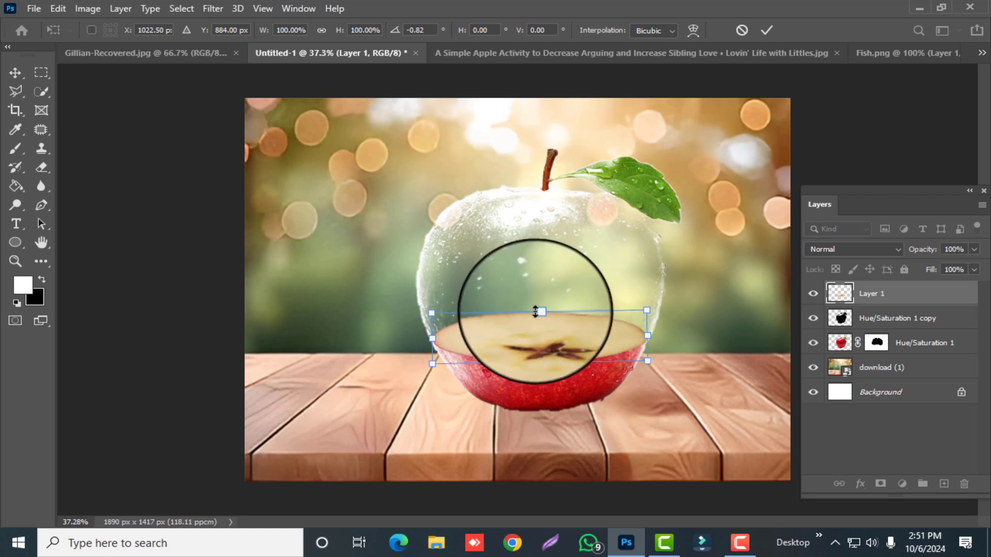
drag(907, 289, 908, 330)
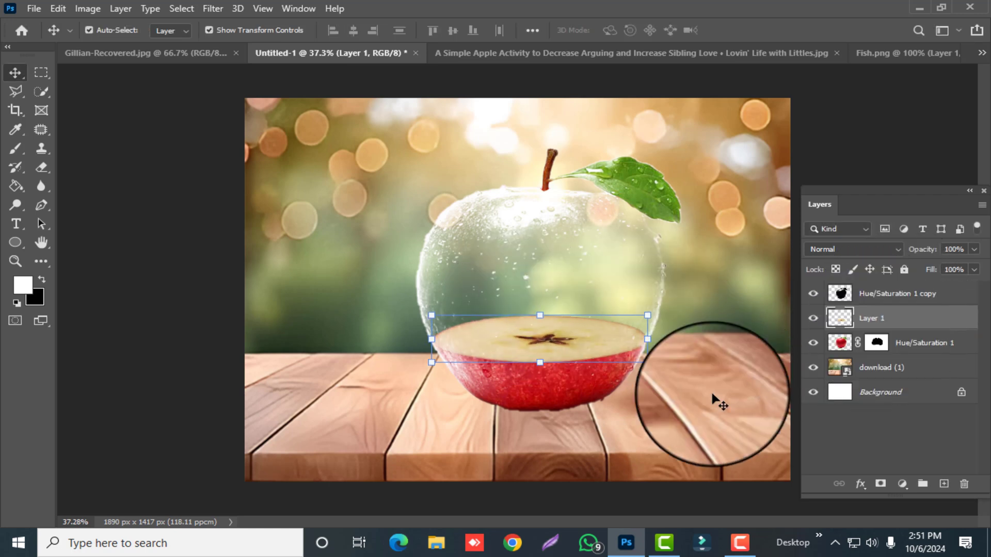
click(888, 323)
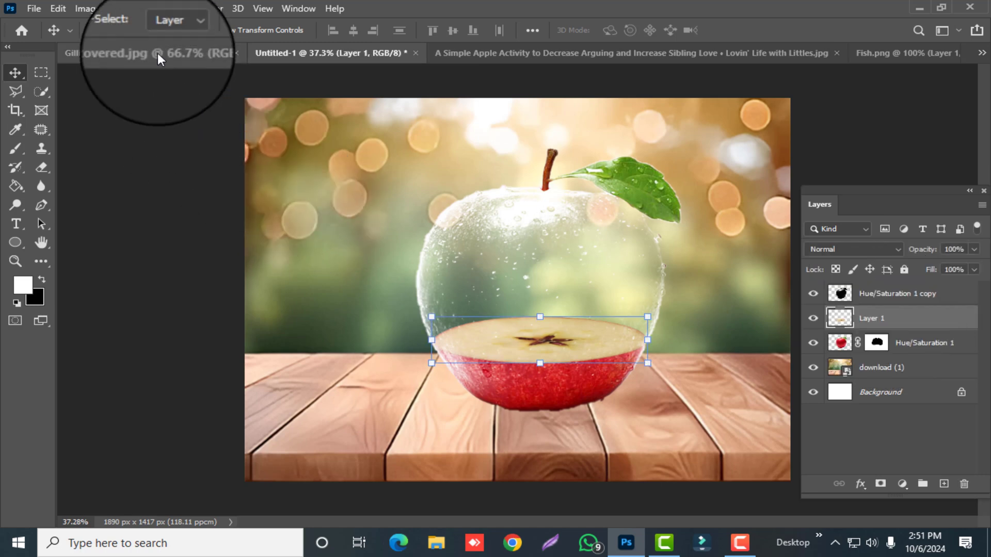
- Place the water-splash-and-bubbles image as an embedded object above the apple slice layer
click(33, 8)
click(127, 302)
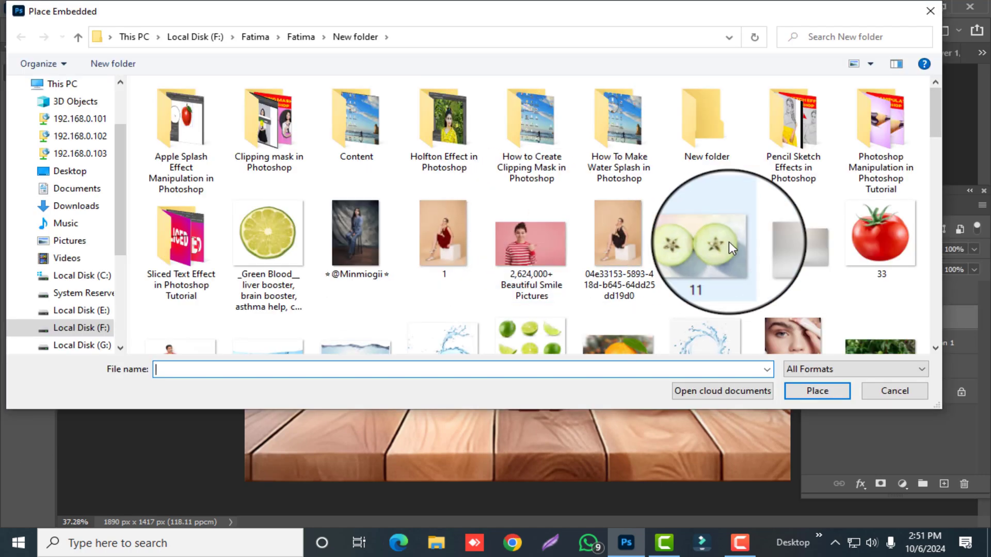
scroll(516, 258, down, 5)
click(444, 284)
click(799, 390)
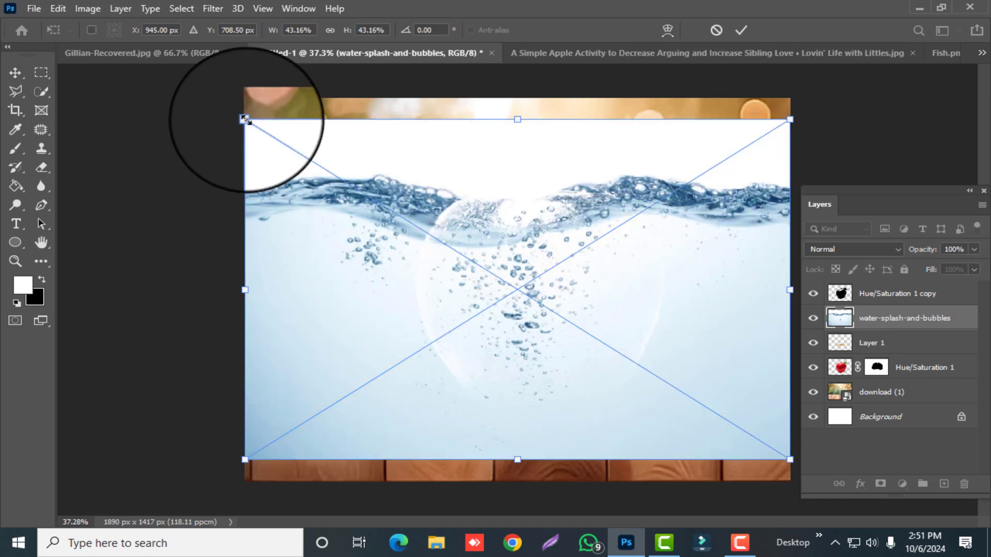
- Resize the water image to span the apple's width, from its upper body down to the slice's lower edge
drag(245, 119, 448, 227)
drag(621, 396, 571, 357)
drag(739, 189, 664, 212)
drag(398, 212, 416, 212)
drag(539, 421, 538, 355)
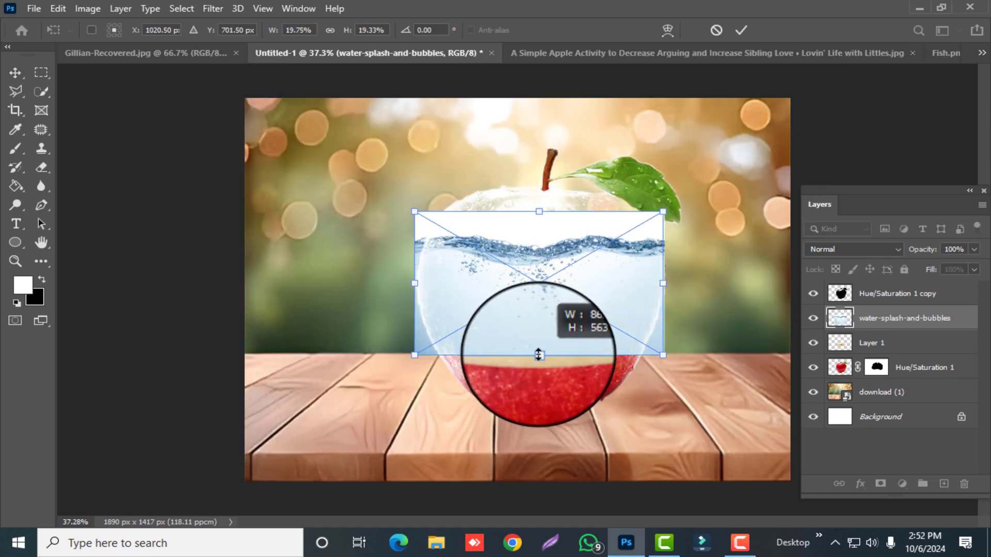
key(Return)
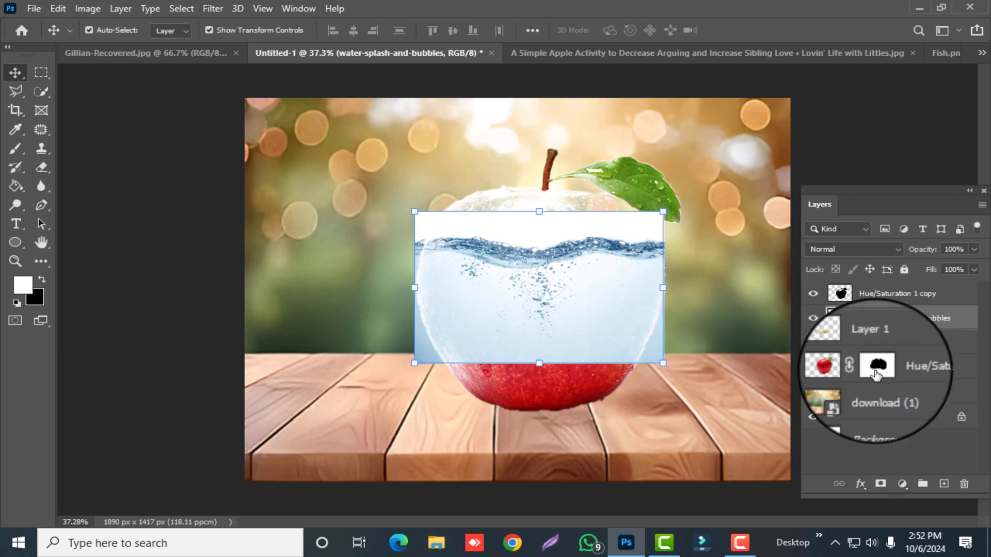
- Mask the water to the apple's transparent area, and extend the mask by painting white inside the apple slice's outline
ctrl+click(876, 367)
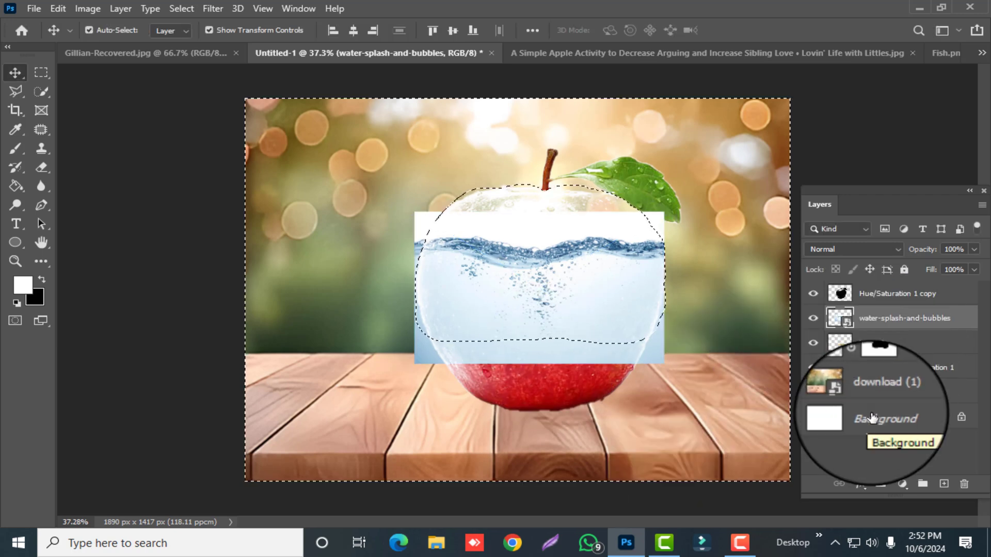
click(880, 484)
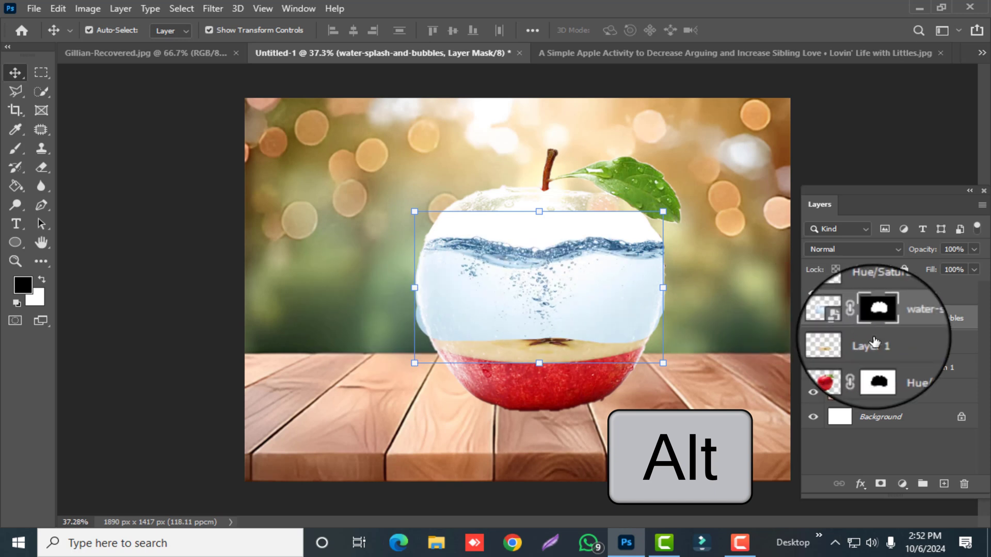
click(42, 279)
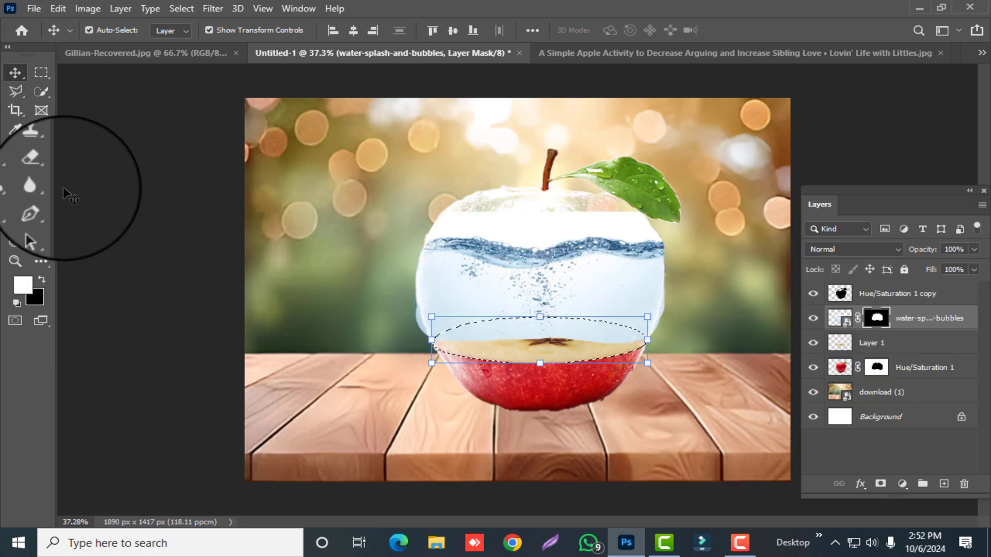
click(15, 148)
drag(425, 350, 628, 338)
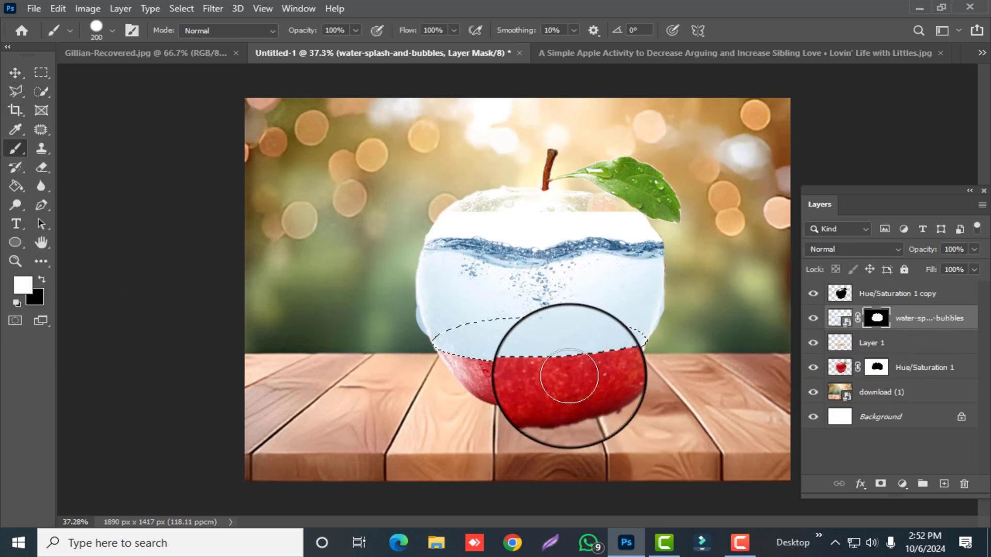
key(ctrl+d)
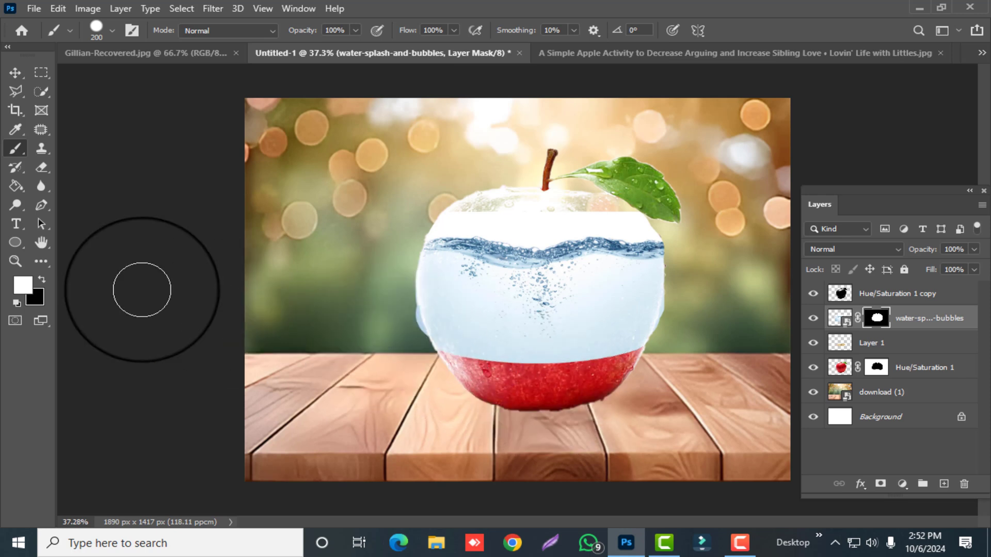
- Select the white area above the water line with the Magic Wand and paint it black on the water mask to hide it
click(44, 281)
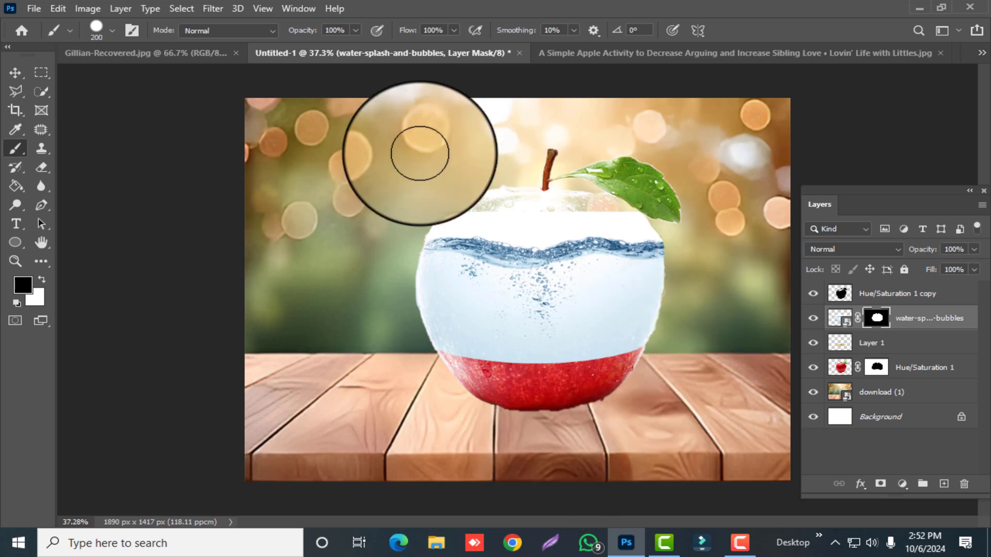
right_click(45, 92)
click(121, 116)
click(545, 227)
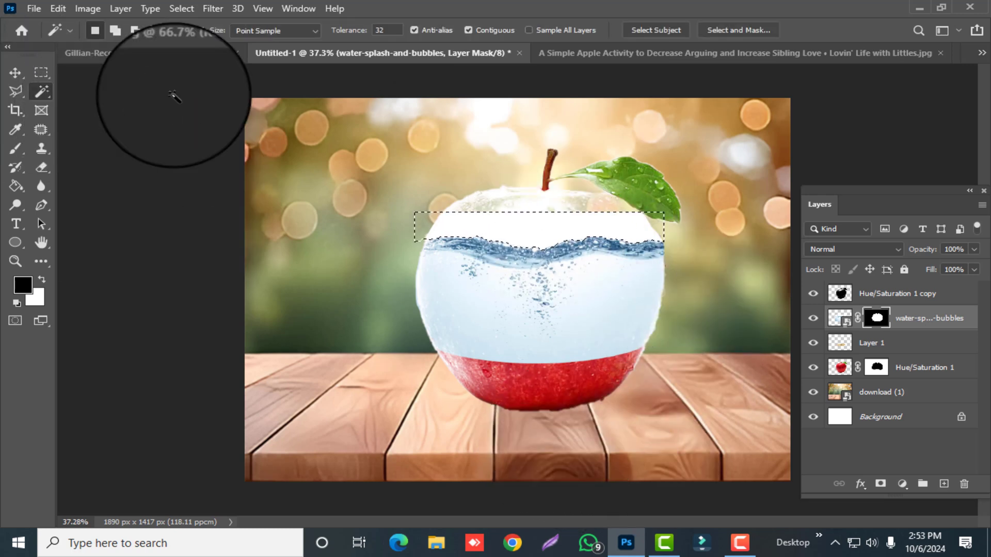
click(20, 148)
drag(601, 222, 332, 221)
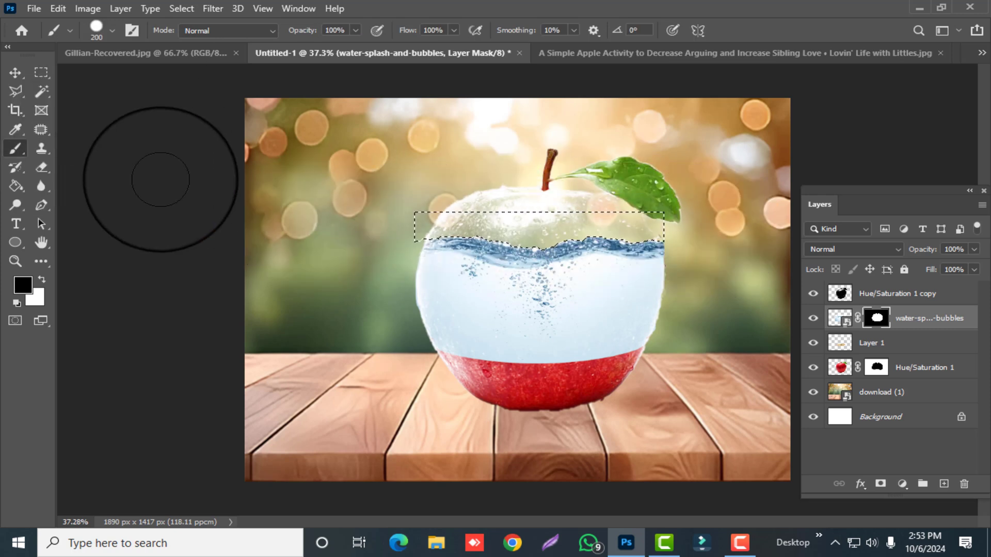
key(ctrl+d)
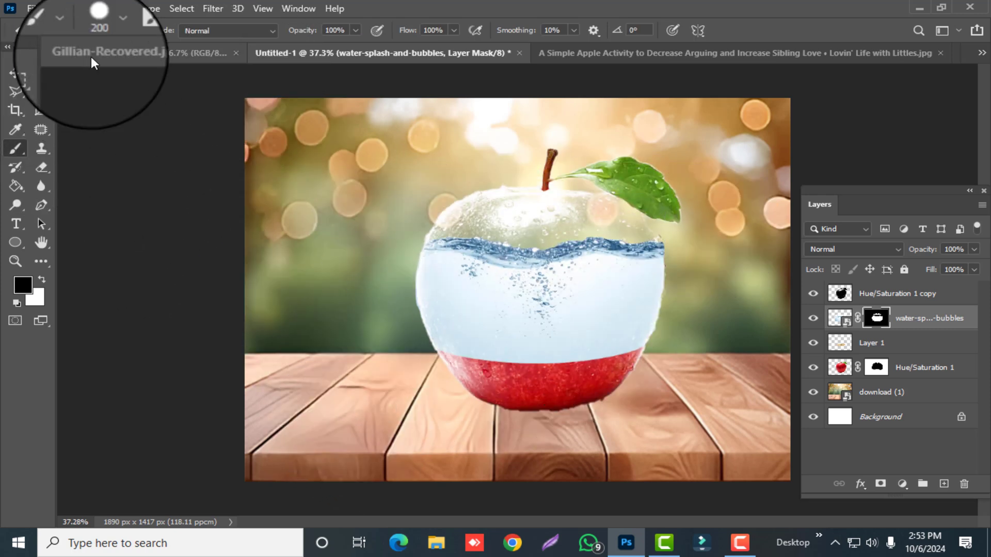
- Paint black on the water mask with a soft 200 px brush at 40% opacity to make the water partly transparent
click(112, 30)
click(110, 27)
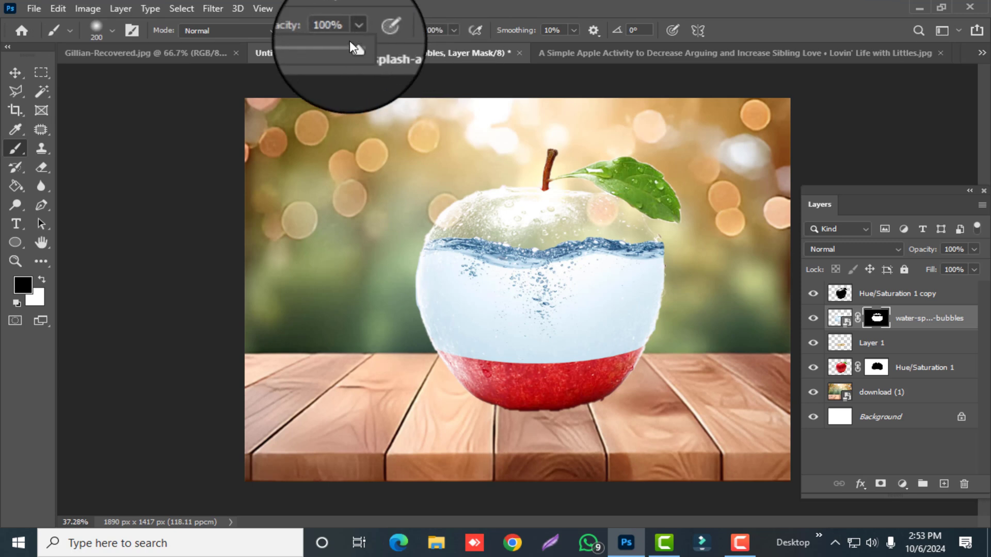
drag(356, 30, 314, 47)
mouse_move(441, 280)
mouse_down()
mouse_move(442, 341)
mouse_move(512, 354)
mouse_move(637, 336)
mouse_move(661, 280)
mouse_move(582, 277)
mouse_move(478, 300)
mouse_move(639, 321)
mouse_move(548, 362)
mouse_move(577, 366)
mouse_move(537, 370)
mouse_move(436, 316)
mouse_move(493, 350)
mouse_move(644, 344)
mouse_move(555, 363)
mouse_move(469, 304)
mouse_move(459, 275)
mouse_move(436, 311)
mouse_move(622, 349)
mouse_move(552, 351)
mouse_move(488, 375)
mouse_move(624, 352)
mouse_move(431, 316)
mouse_up()
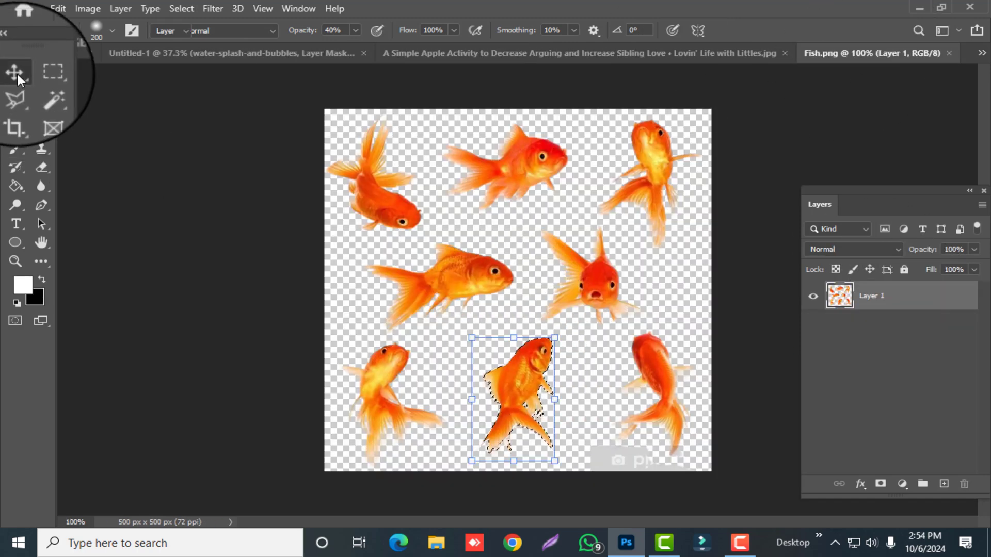
- Place the goldfish in the apple's water on the topmost layer and duplicate it beside the original
drag(514, 397, 572, 297)
drag(857, 317, 873, 291)
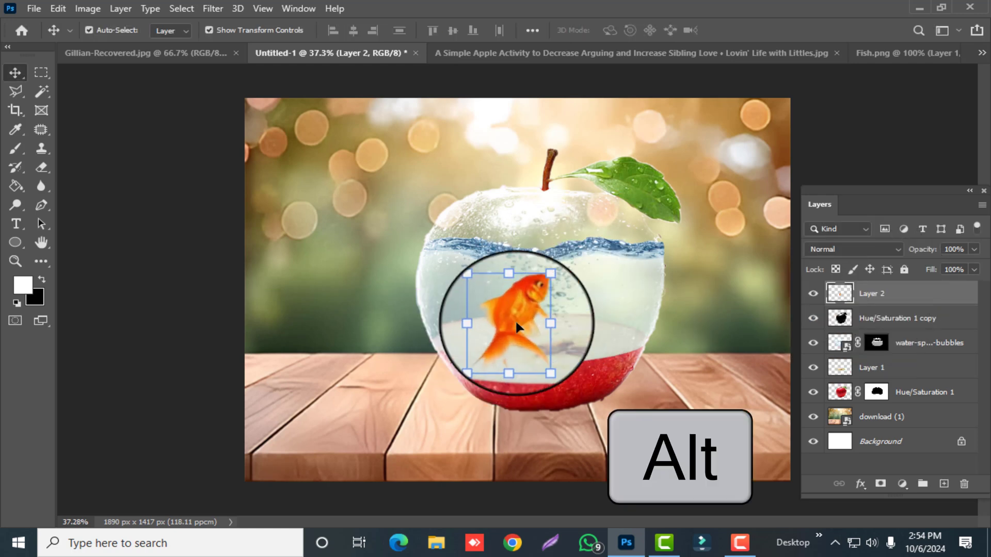
drag(515, 320, 575, 308)
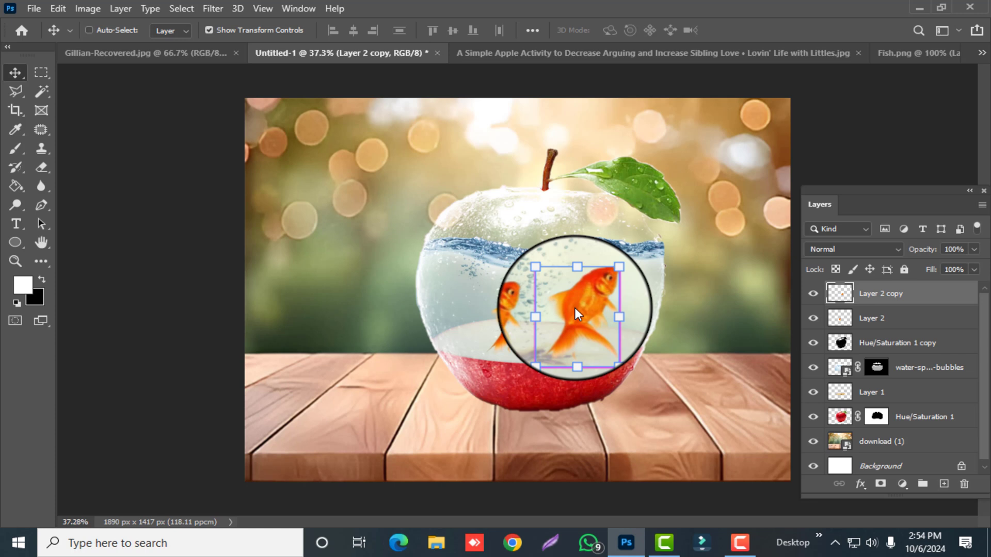
- Flip the duplicated goldfish, rotate it to face left, and place it higher in the water beside the original
key(ctrl+t)
right_click(575, 308)
click(596, 292)
drag(613, 272, 547, 259)
drag(571, 312, 589, 280)
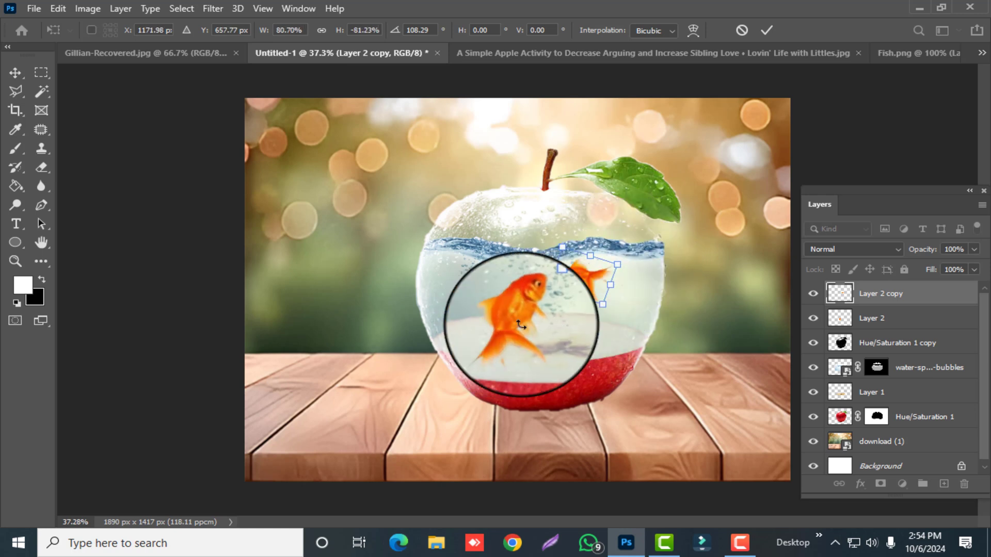
key(Return)
- Reposition the original goldfish over the apple slice, and fine-tune the rotation, size and position of the duplicate above it
click(524, 326)
mouse_move(486, 355)
mouse_down()
mouse_move(515, 328)
mouse_move(494, 339)
mouse_up()
click(869, 294)
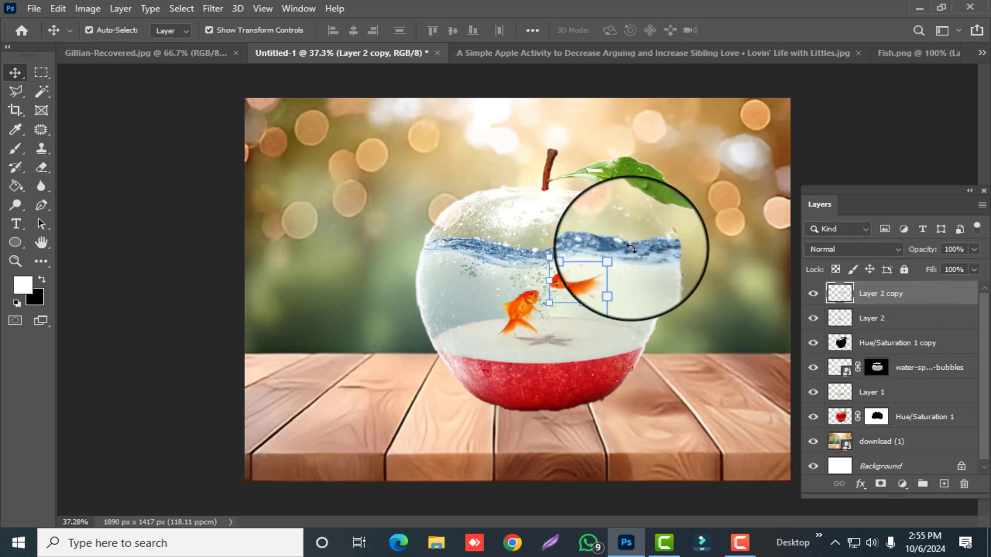
drag(630, 249, 631, 253)
drag(578, 279, 574, 277)
drag(625, 253, 617, 255)
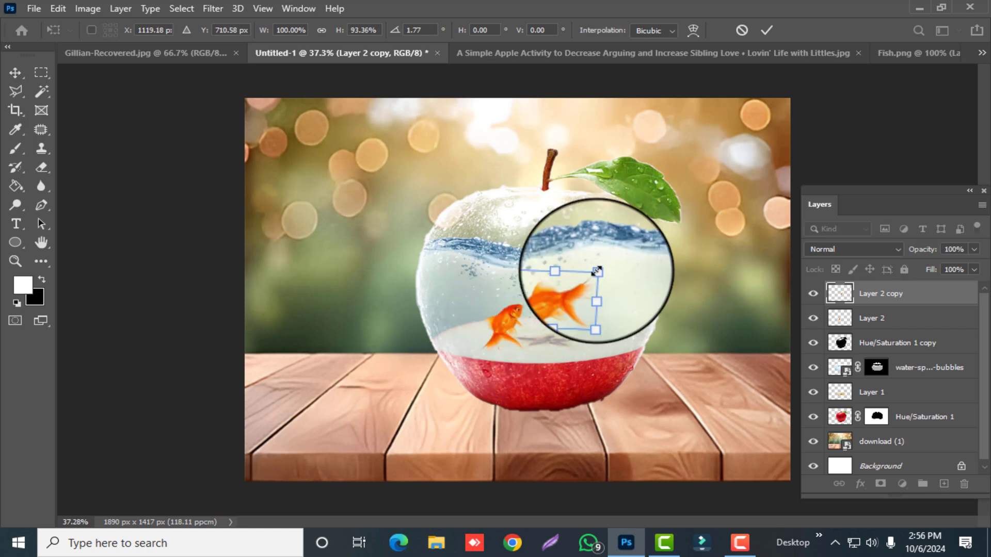
drag(559, 293, 556, 290)
drag(604, 261, 615, 271)
click(15, 72)
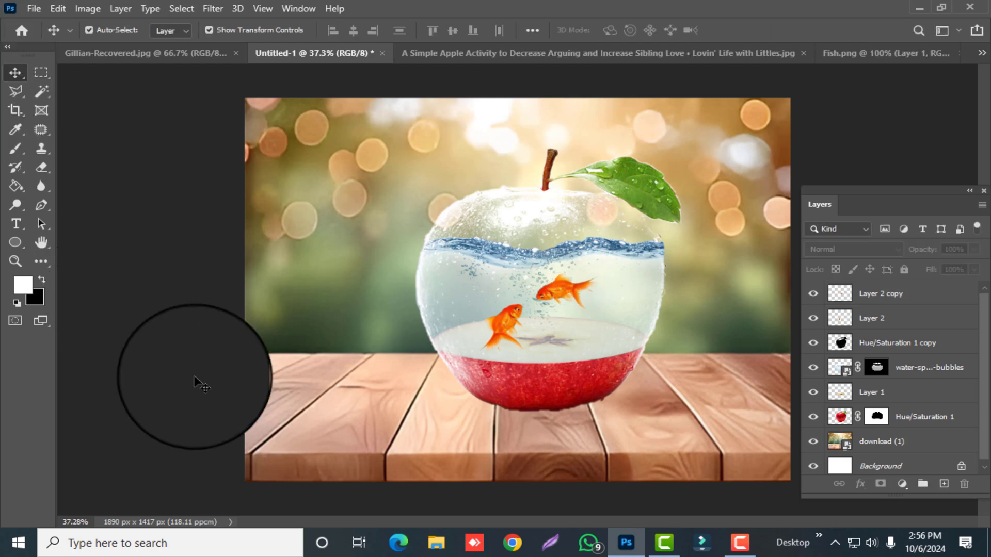
- Merge the two goldfish layers and move the merged layer directly beneath the water layer
ctrl+click(902, 294)
ctrl+click(894, 316)
right_click(893, 316)
click(852, 429)
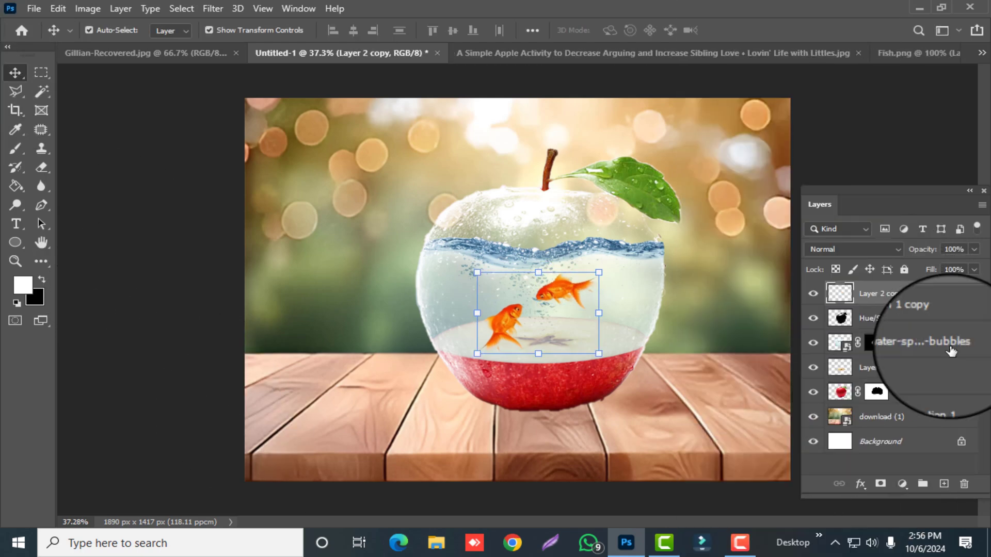
drag(920, 295, 933, 363)
- Paint black on the water layer's mask over the goldfish and apple slice, using a soft 200 px brush lowered to 31% opacity
click(15, 148)
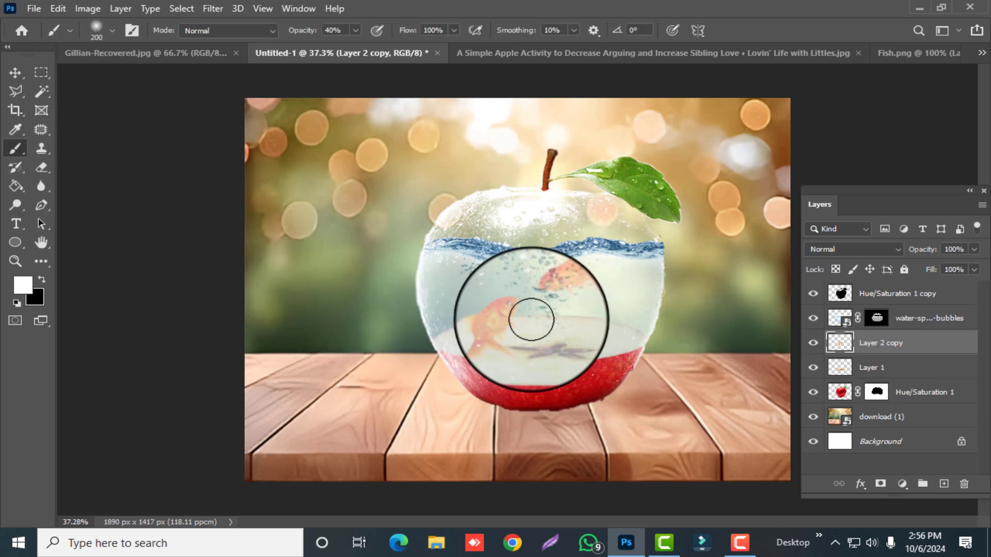
click(876, 318)
key(x)
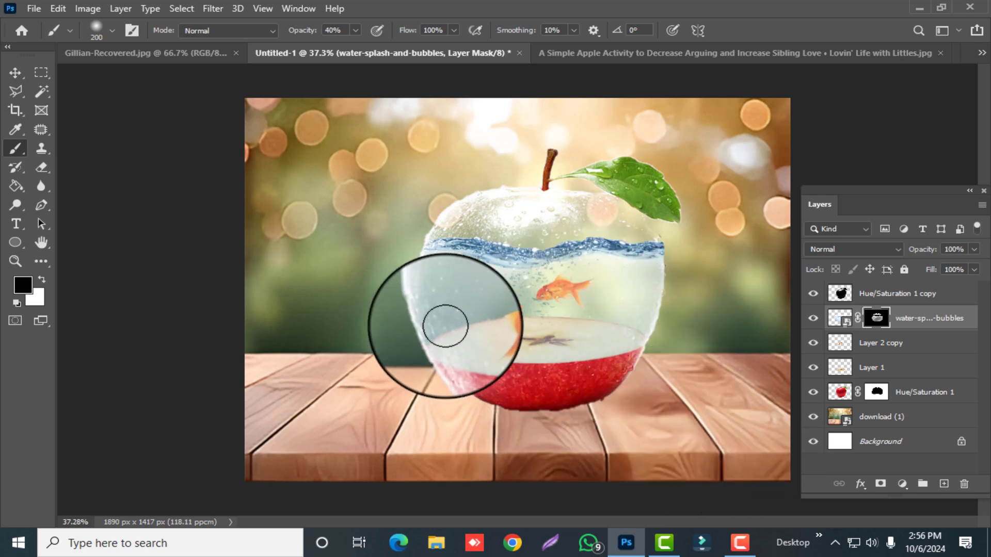
click(356, 31)
drag(356, 47, 350, 48)
click(501, 333)
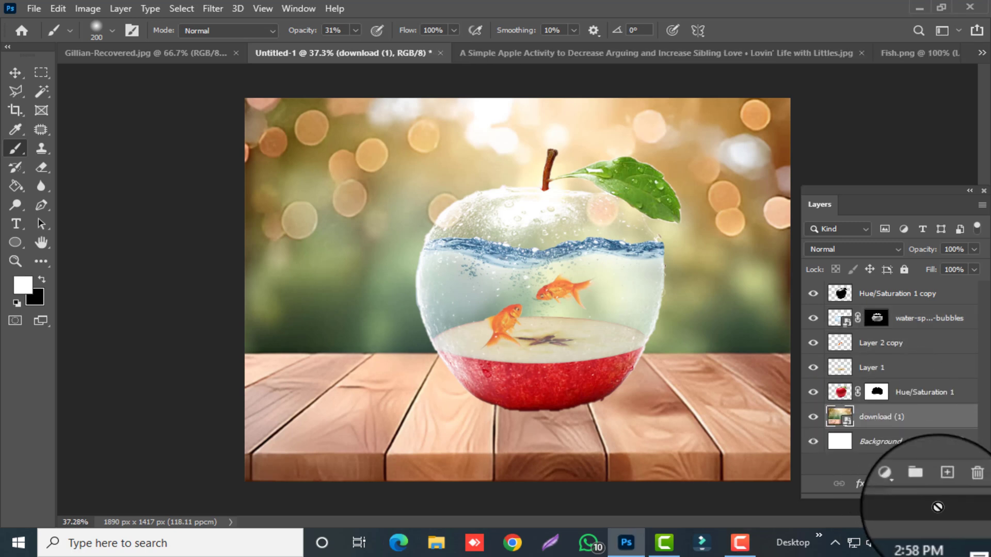
- On a new layer above the background photo, stamp a black shadow under the apple with a flattened 700 px Soft Round brush at 100% opacity
click(943, 484)
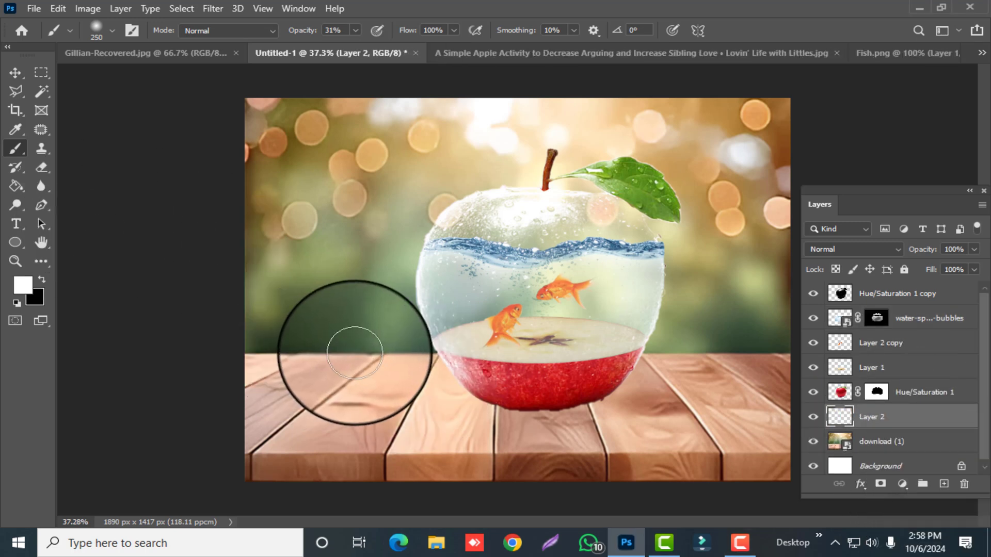
click(97, 30)
drag(50, 99, 48, 87)
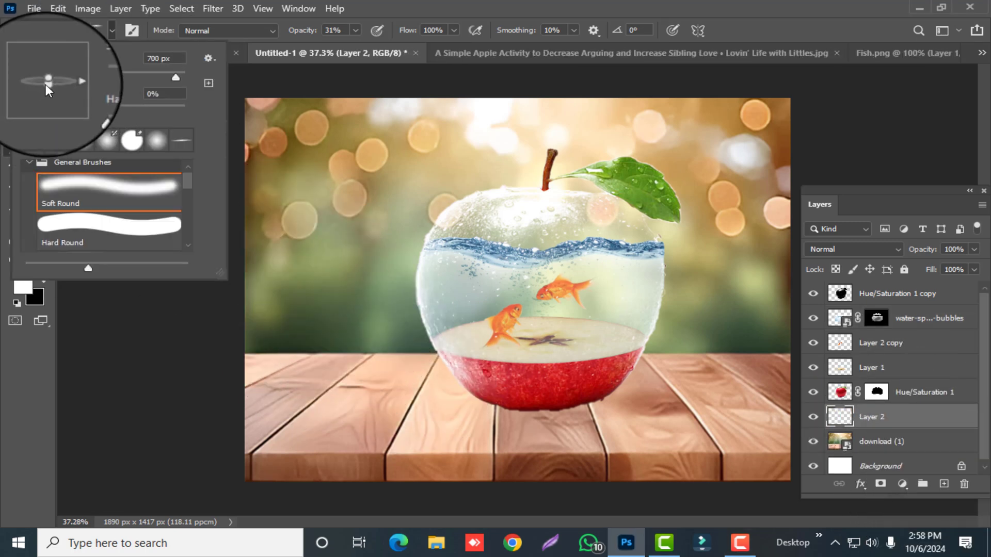
click(113, 30)
click(42, 279)
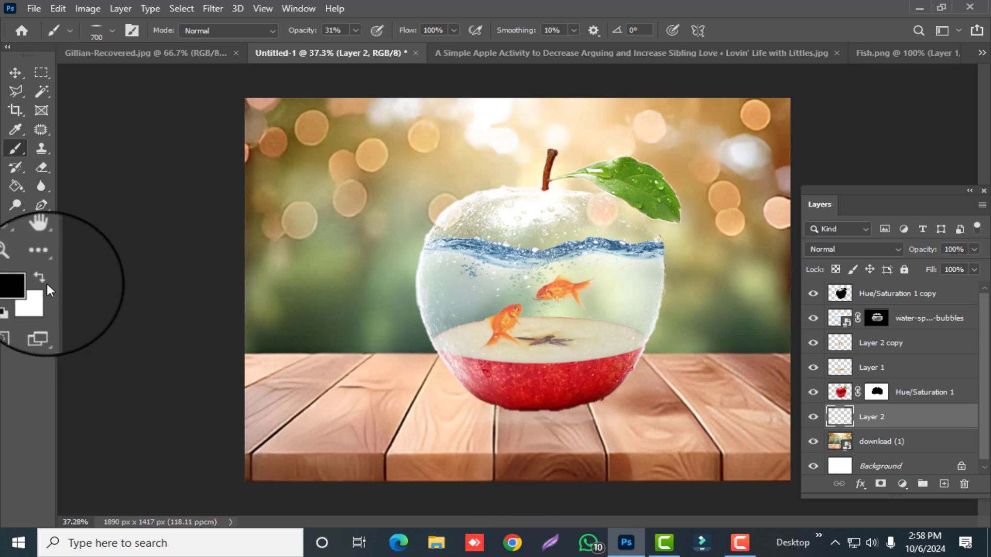
key(0)
click(534, 418)
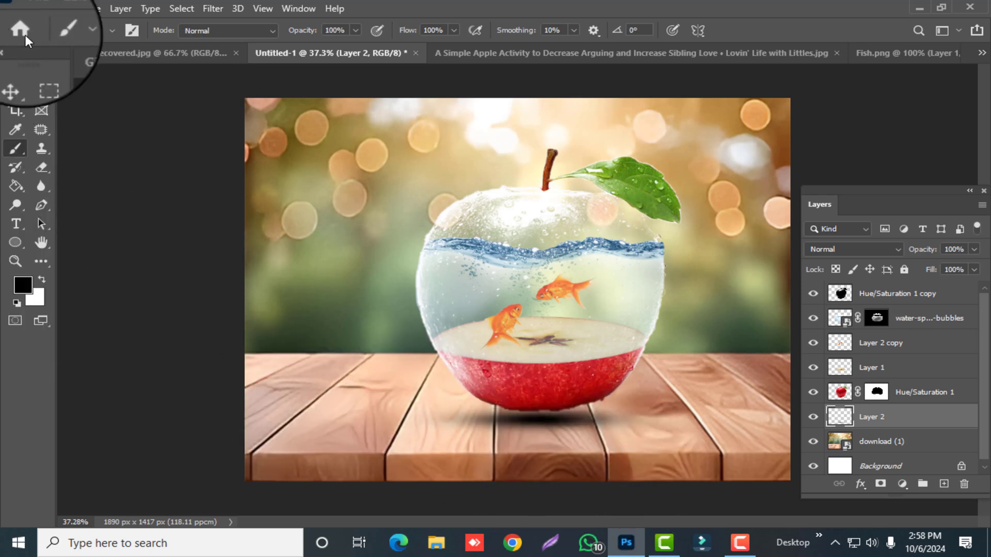
- Enlarge the shadow slightly by transforming it beneath the apple's base
click(14, 72)
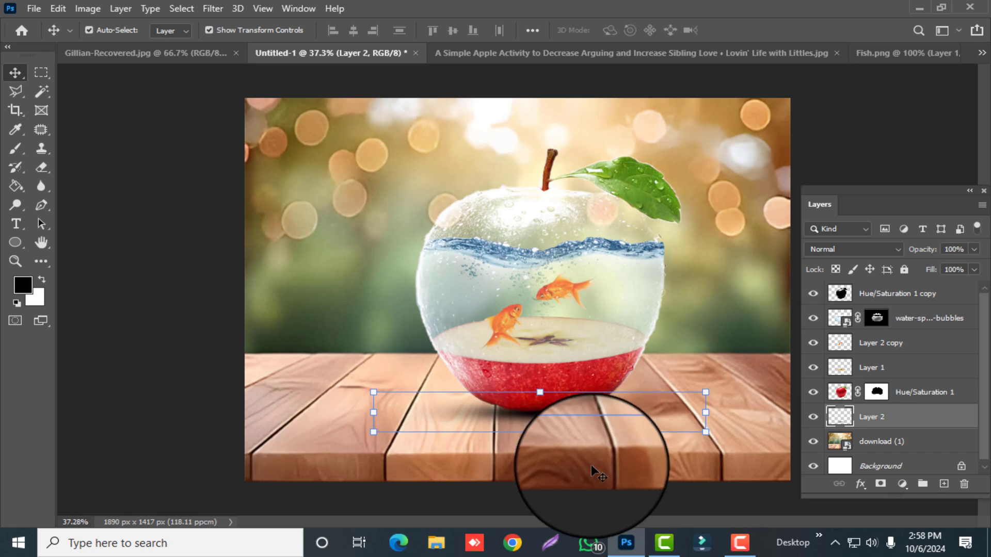
drag(705, 397, 716, 388)
click(140, 312)
- Add a Levels adjustment above all layers and increase contrast by raising the black input level and lowering the white input level
click(914, 295)
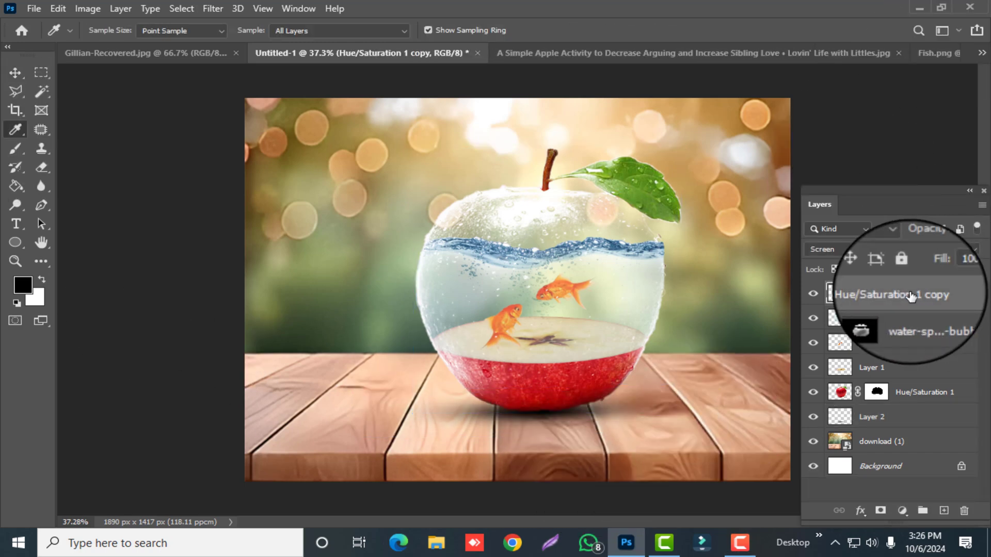
click(902, 511)
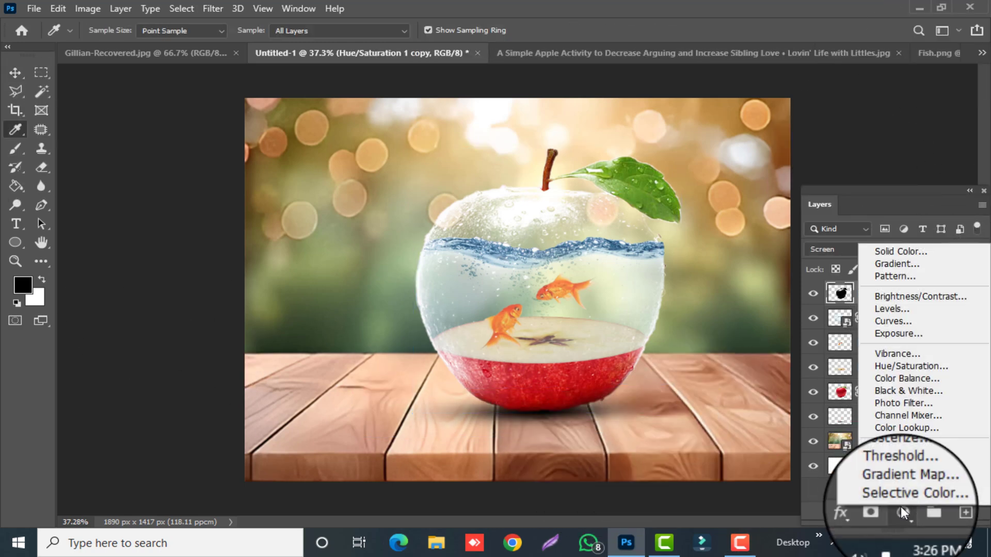
click(928, 316)
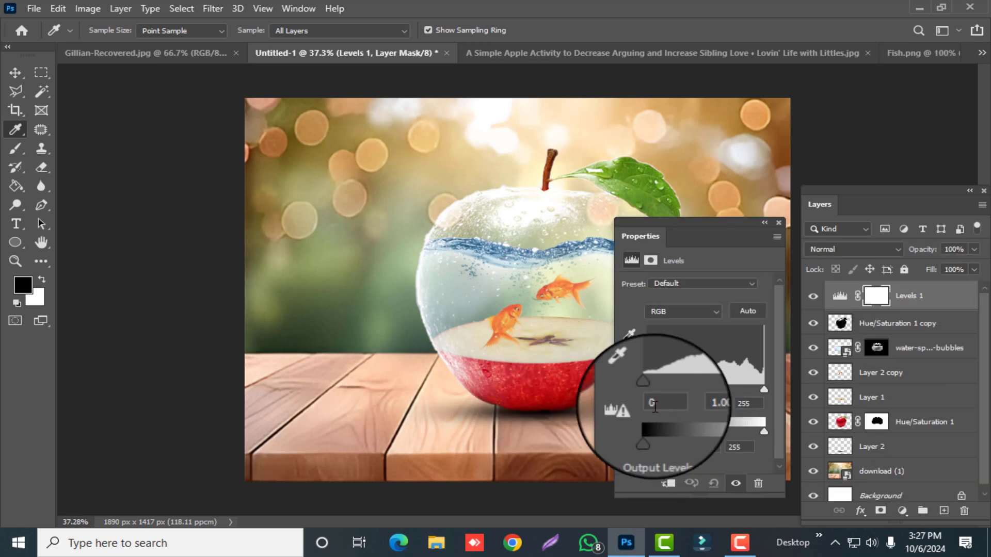
drag(647, 390, 666, 388)
drag(764, 389, 727, 389)
click(780, 223)
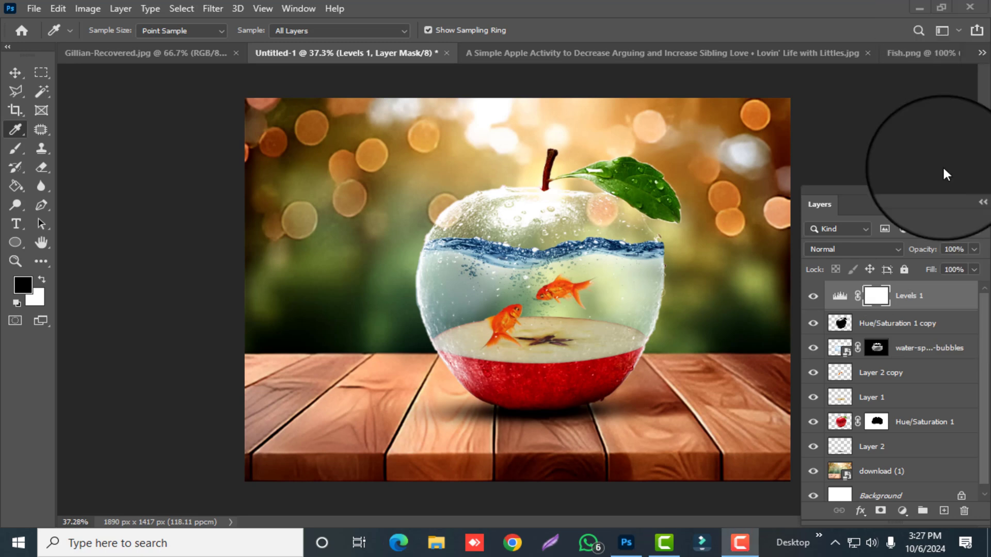
- Compare the image with and without the Levels adjustment, and examine the goldfish, bubbles and apple slice up close and in the full composition
click(813, 298)
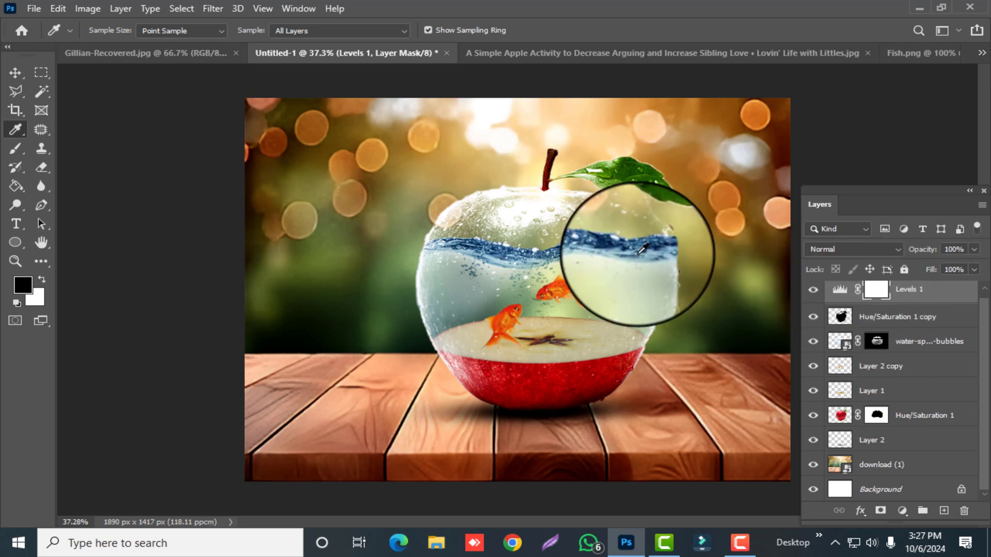
scroll(602, 310, up, 8)
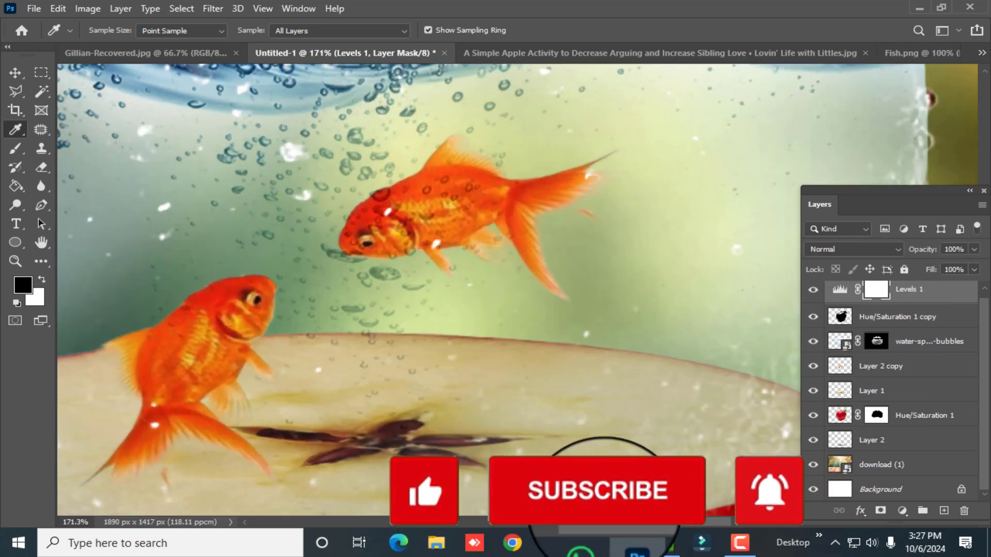
drag(685, 523, 659, 526)
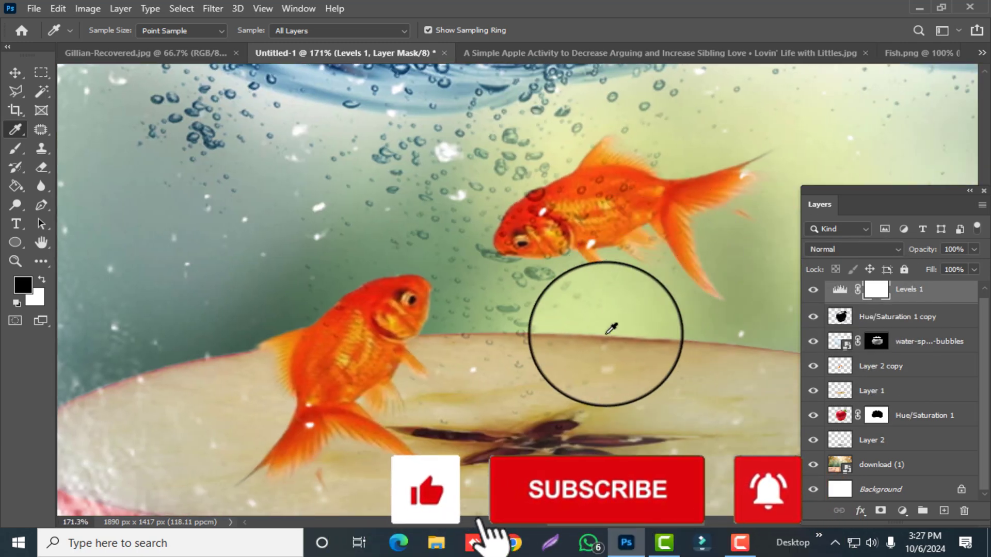
scroll(589, 323, up, 2)
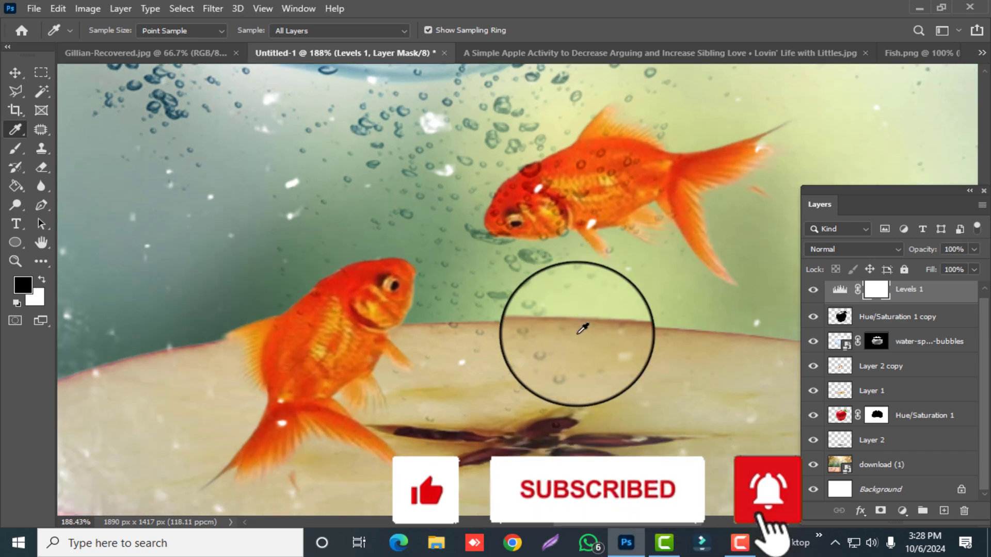
scroll(559, 322, down, 6)
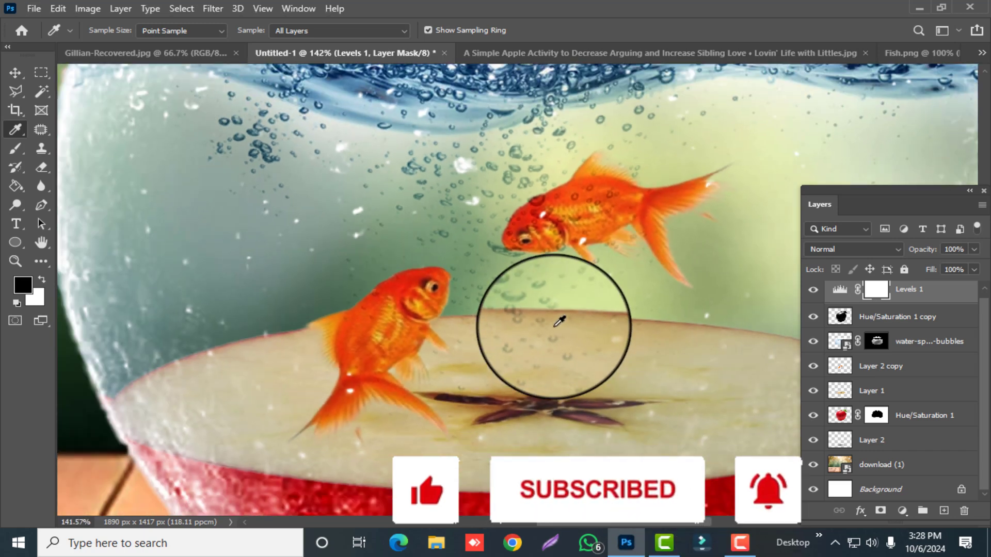
scroll(559, 321, down, 5)
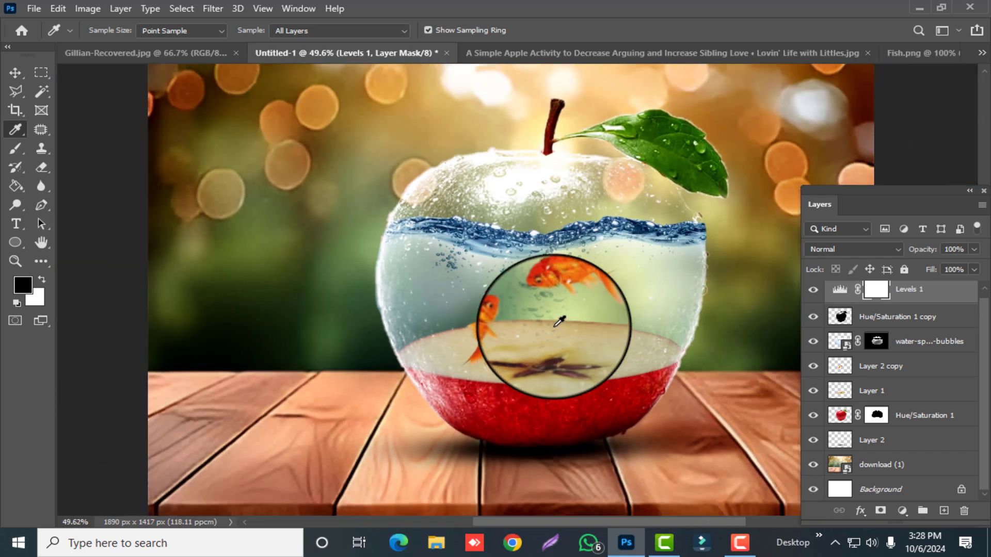
scroll(559, 321, down, 2)
scroll(555, 327, up, 1)
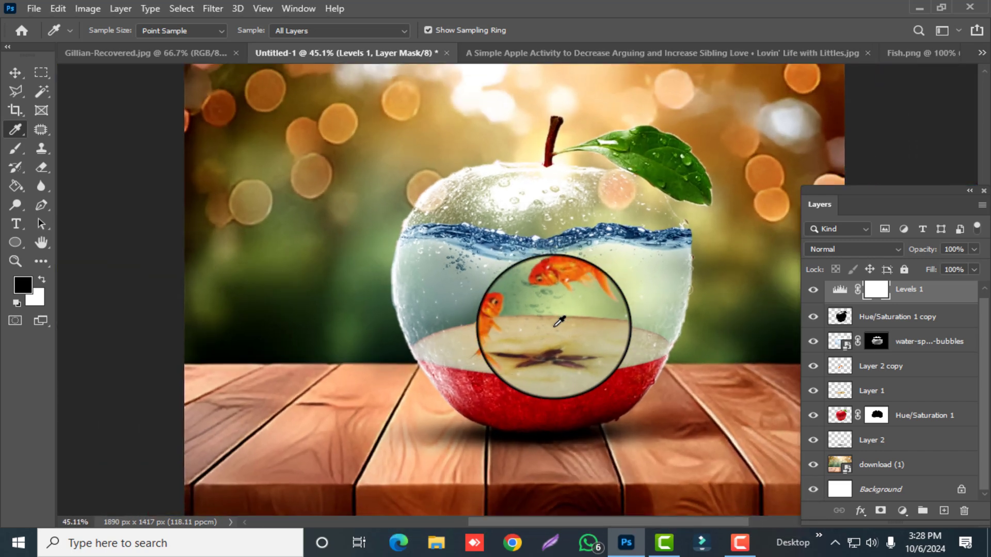
drag(701, 523, 728, 526)
click(691, 341)
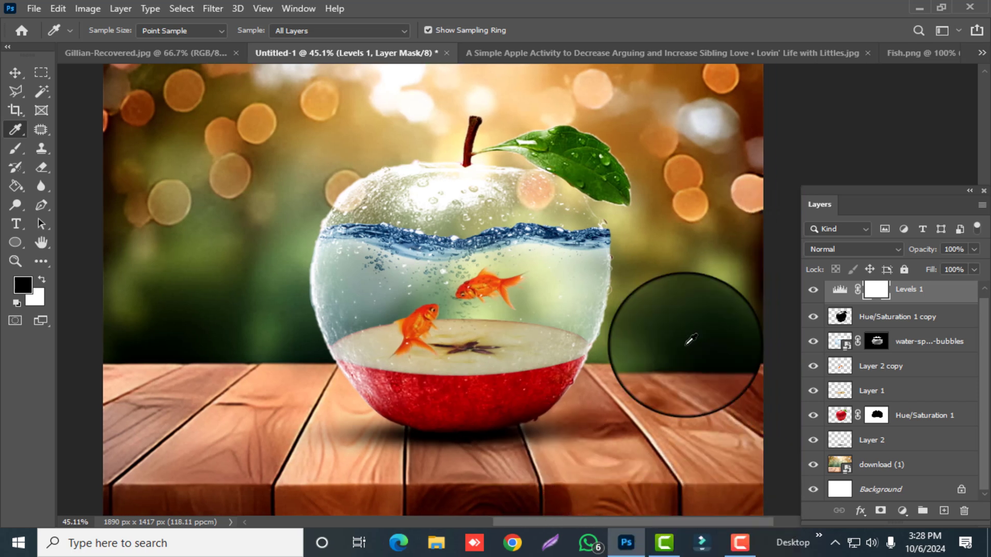
drag(691, 340, 932, 89)
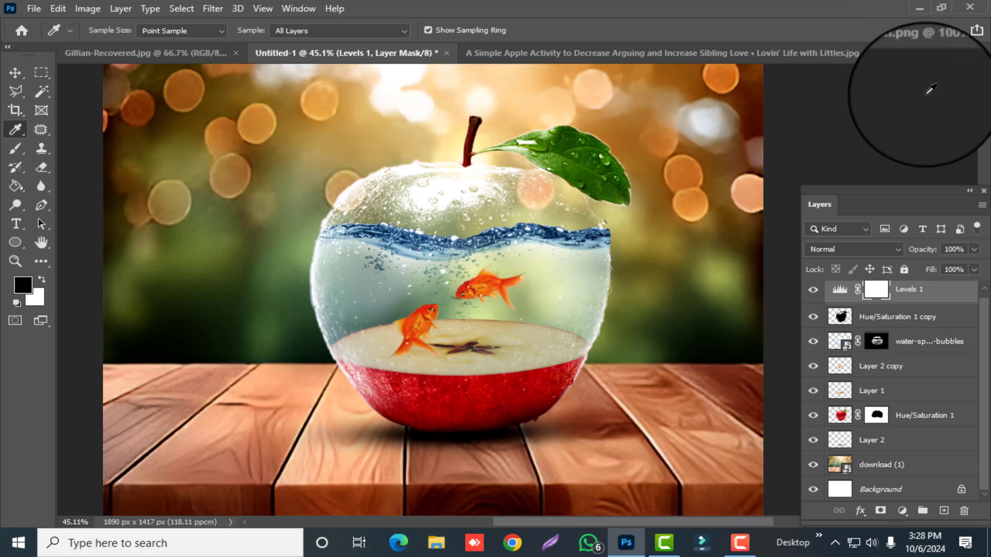